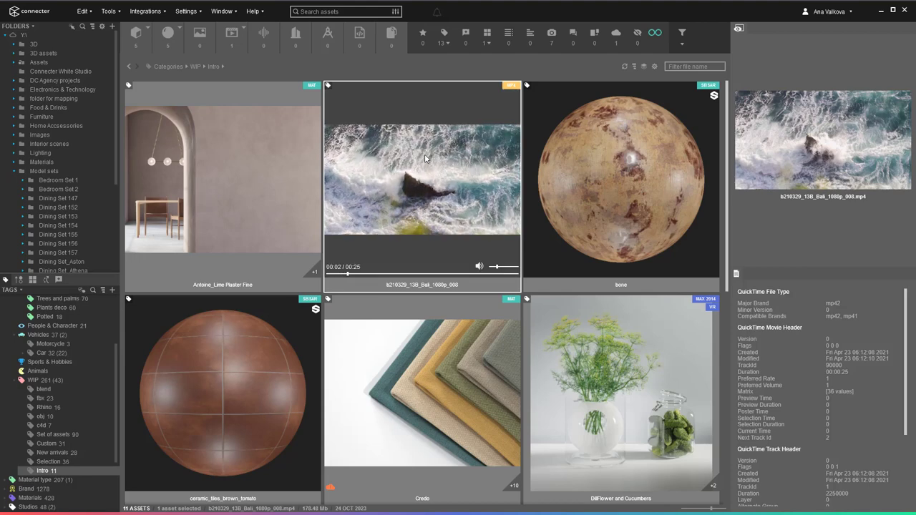
Switch the bone material from Clean Bone to the Zombie Bone preset, then show Credo's variants as a sphere grid.
click(580, 167)
click(878, 299)
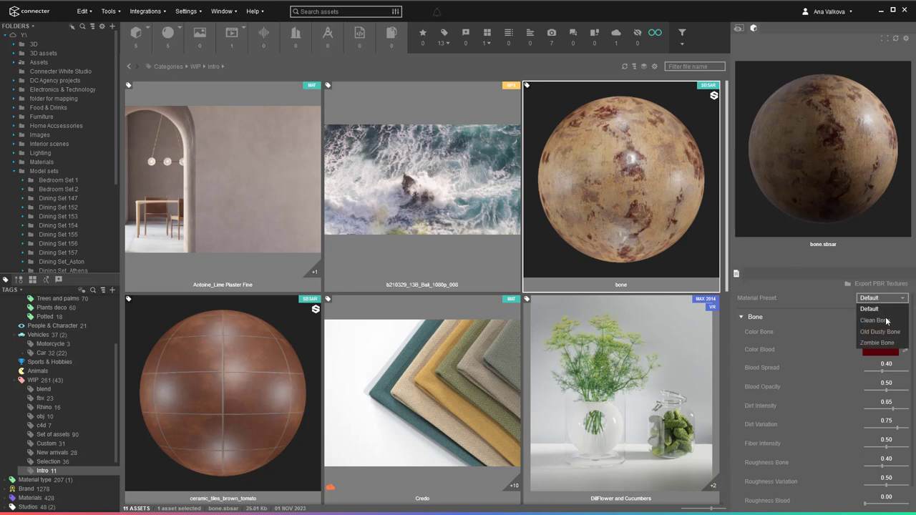
click(887, 321)
click(882, 298)
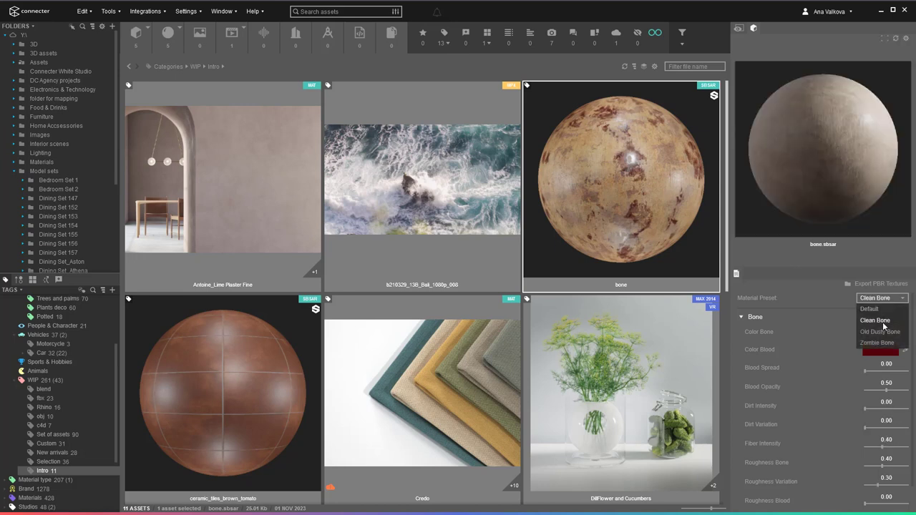
click(888, 346)
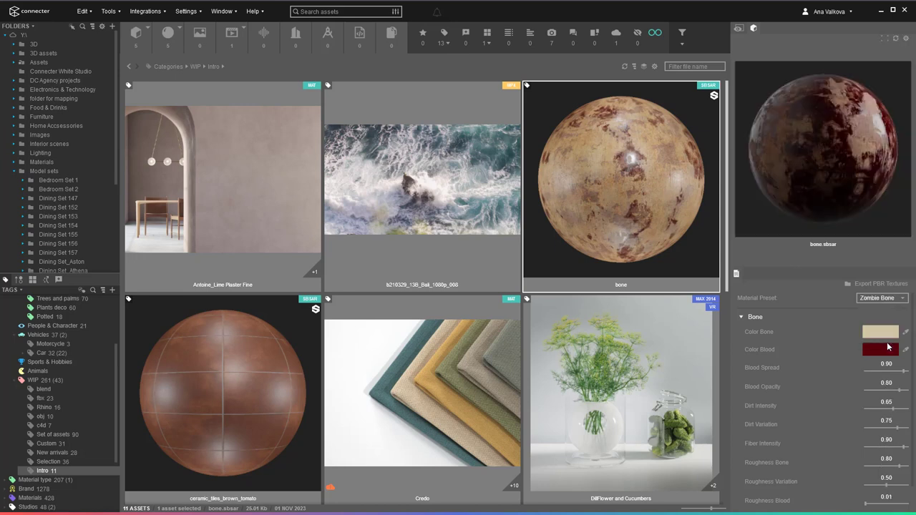
click(495, 362)
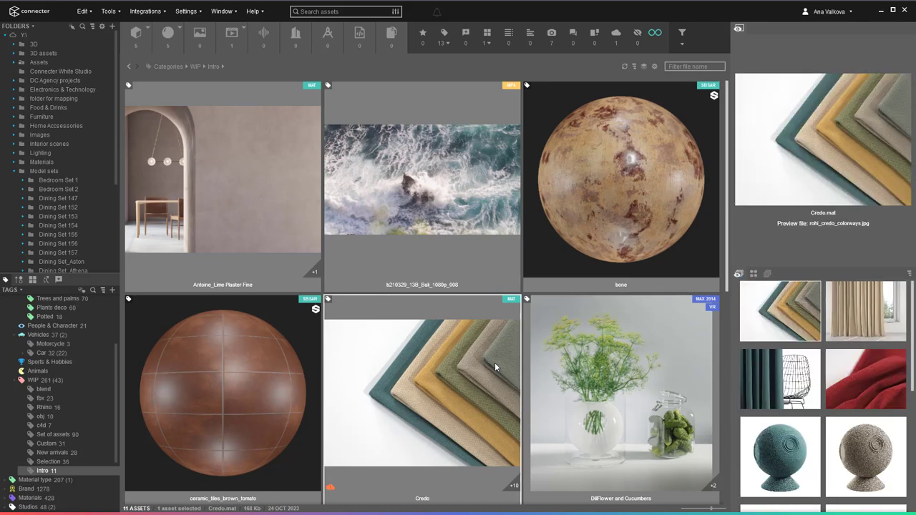
click(753, 275)
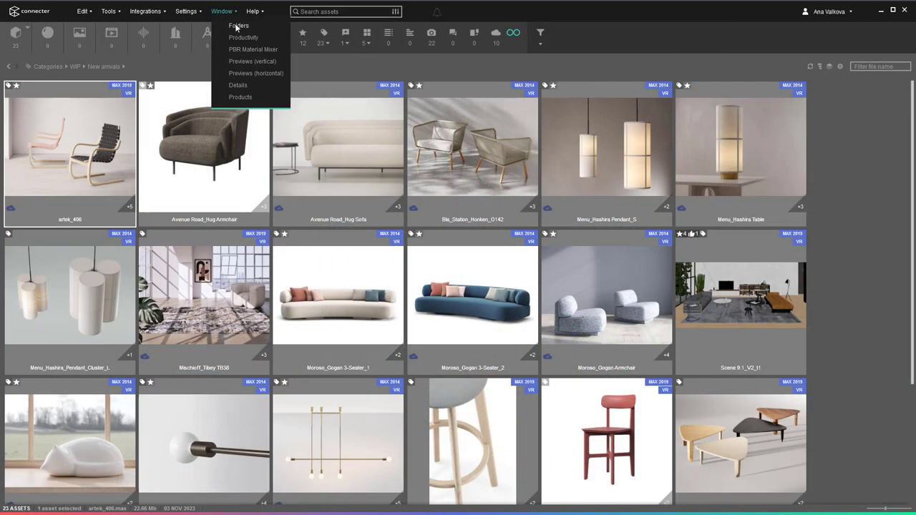
Show the folders, productivity tags, PBR Material Mixer and vertical previews panels from the Window menu.
click(239, 25)
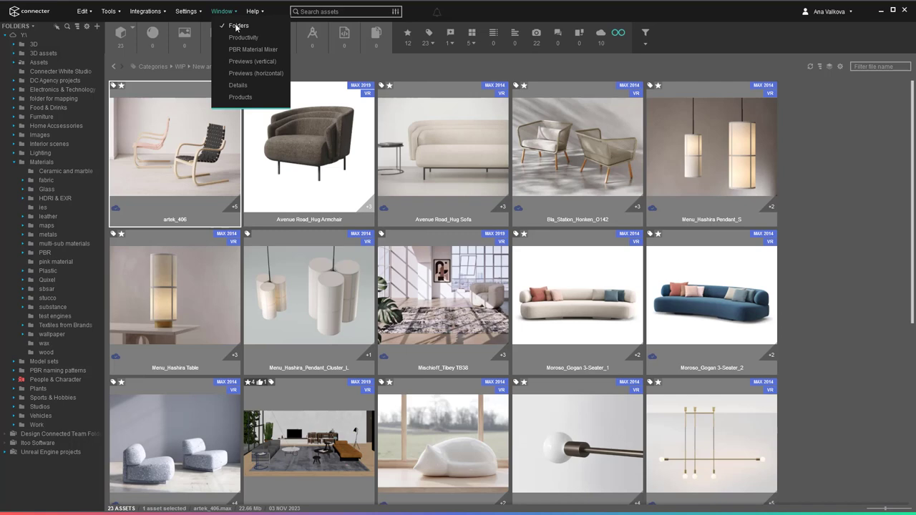
click(240, 39)
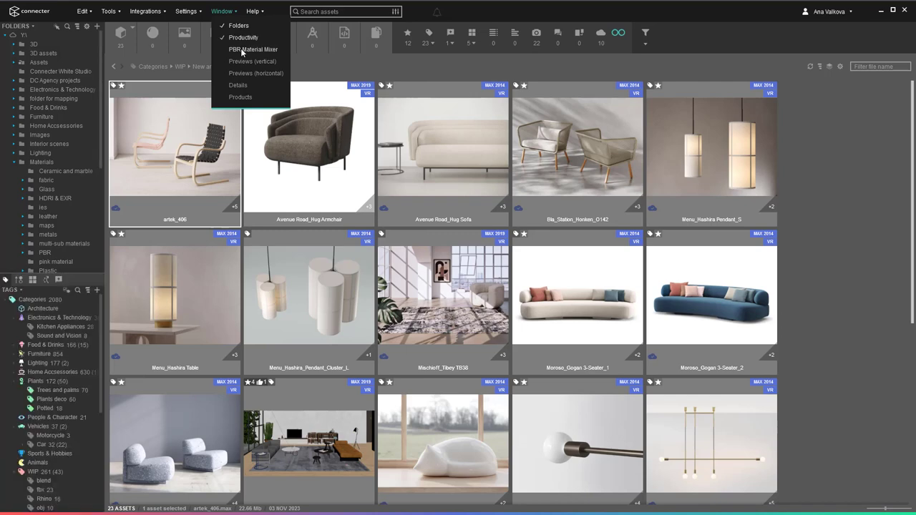
click(244, 49)
click(246, 61)
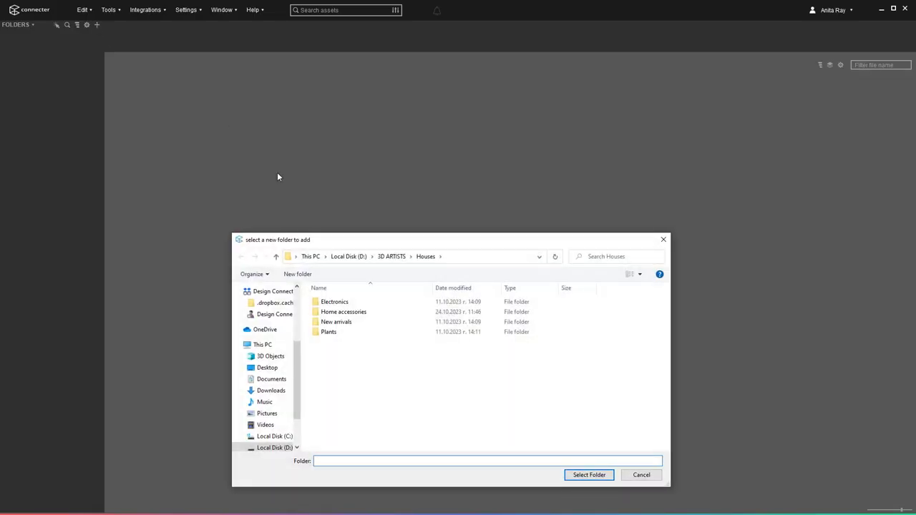
Add the Houses folder from 3D ARTISTS to the library.
click(394, 256)
click(331, 332)
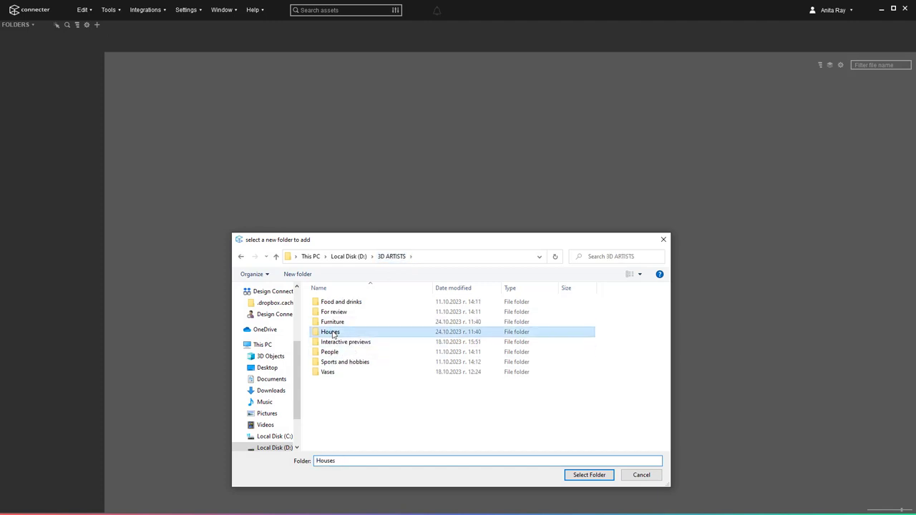
click(594, 475)
Browse the Home accessories subfolders, then enable Show Assets in Subfolders on Home accessories.
click(6, 35)
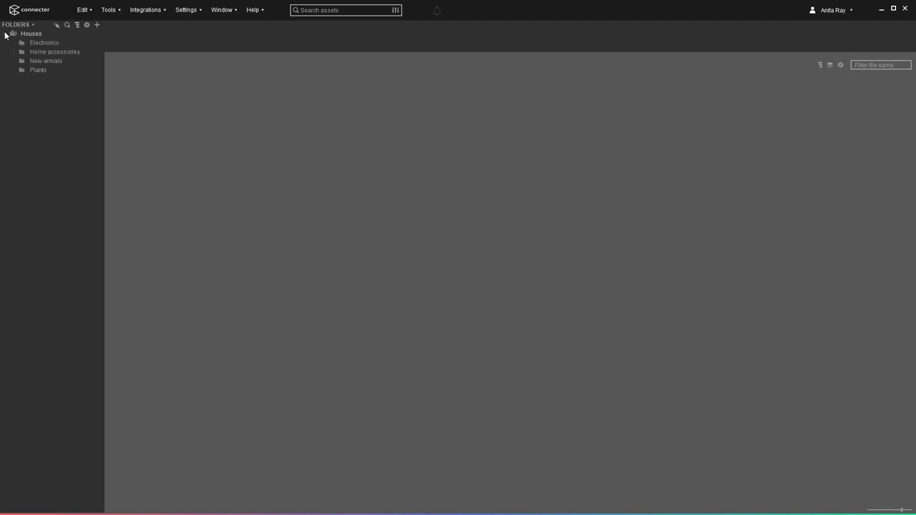
click(14, 53)
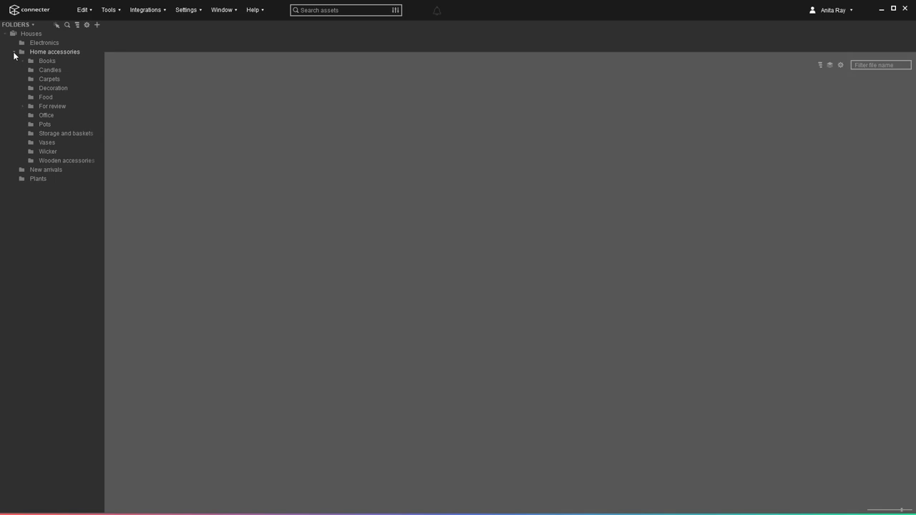
click(28, 62)
click(51, 71)
click(50, 97)
click(48, 143)
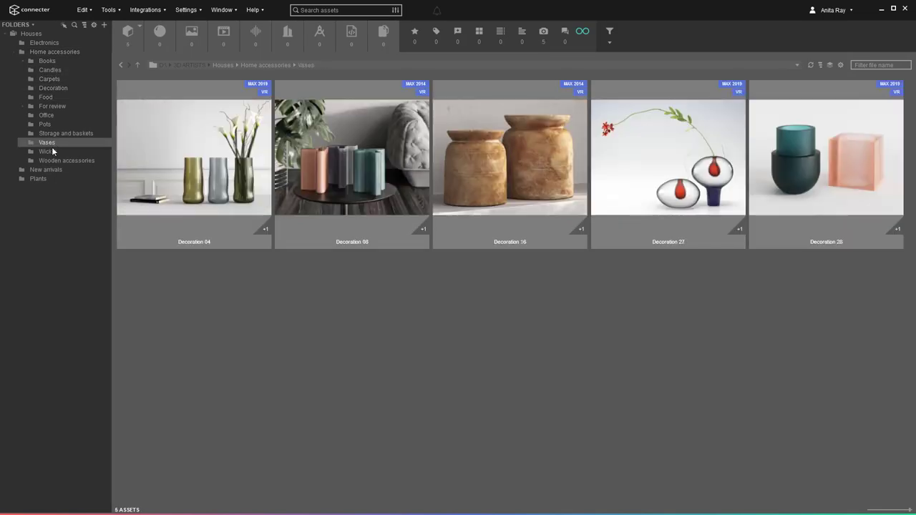
click(50, 151)
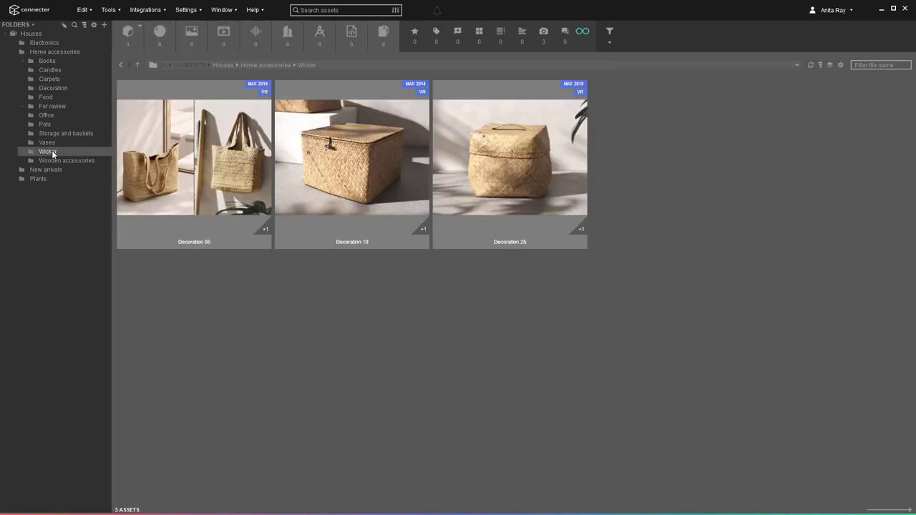
right_click(64, 56)
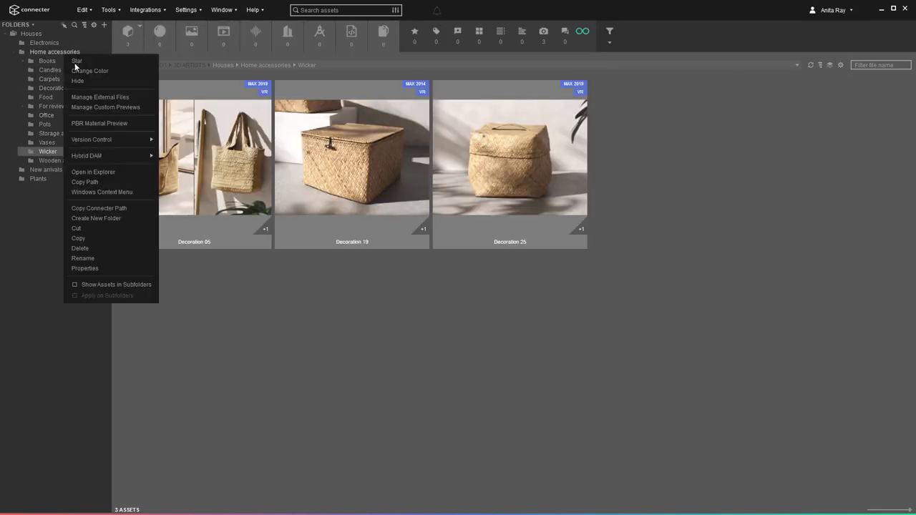
click(150, 286)
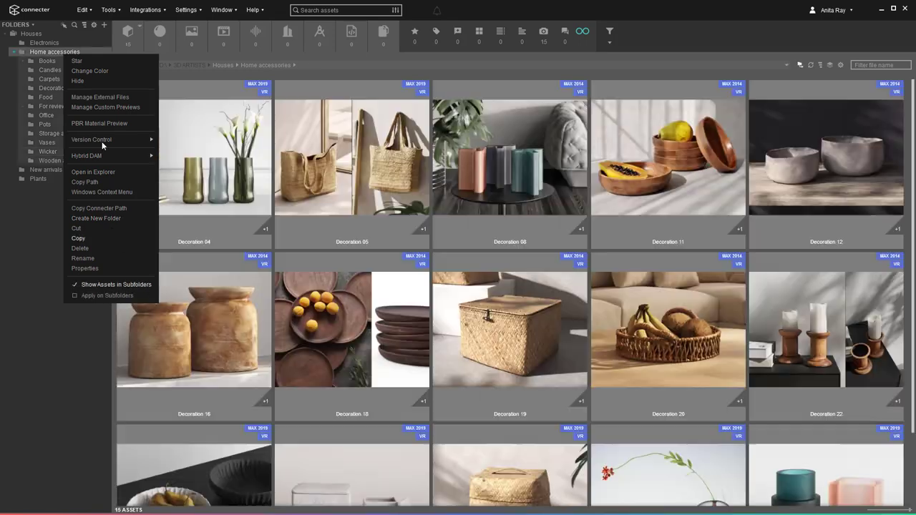
Set the Candles folder colour to white.
right_click(48, 71)
click(62, 88)
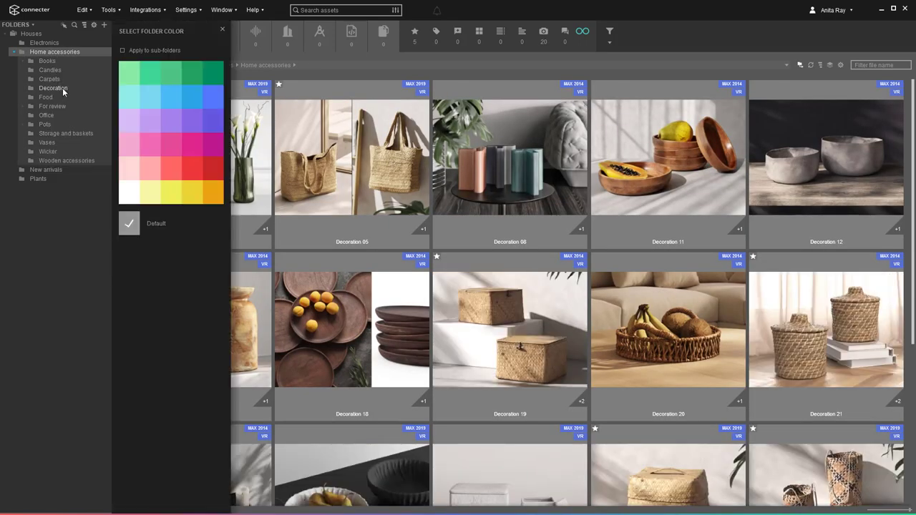
click(128, 197)
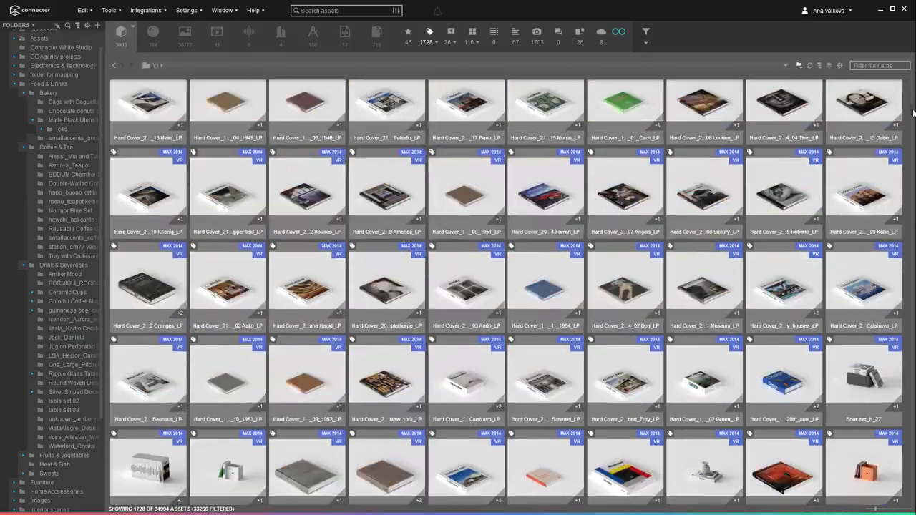
Scrub the video preview, then stack the Carpets assets by name and expand the Carpet_05 stack.
drag(913, 113, 908, 219)
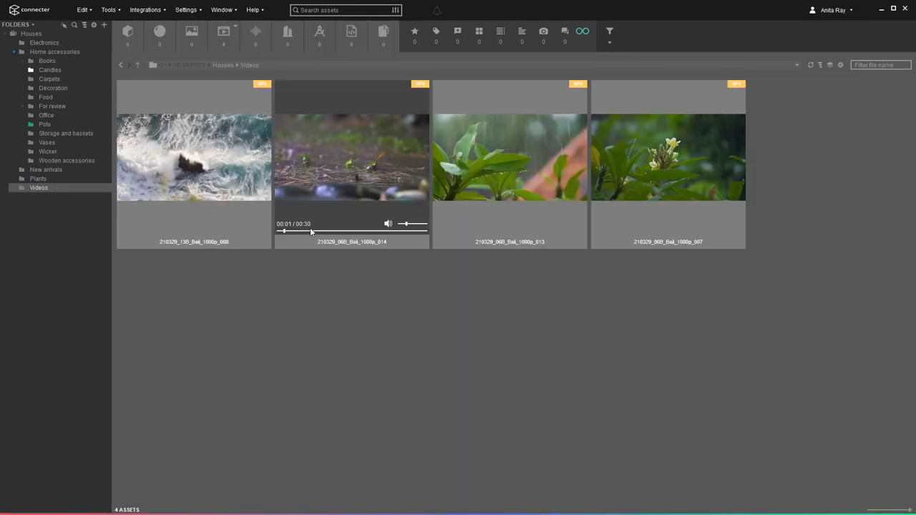
drag(310, 231, 348, 231)
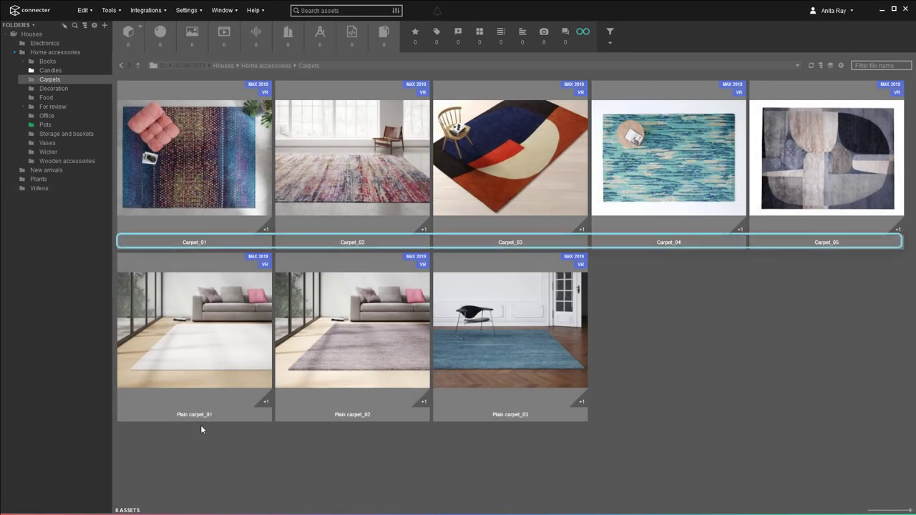
click(830, 65)
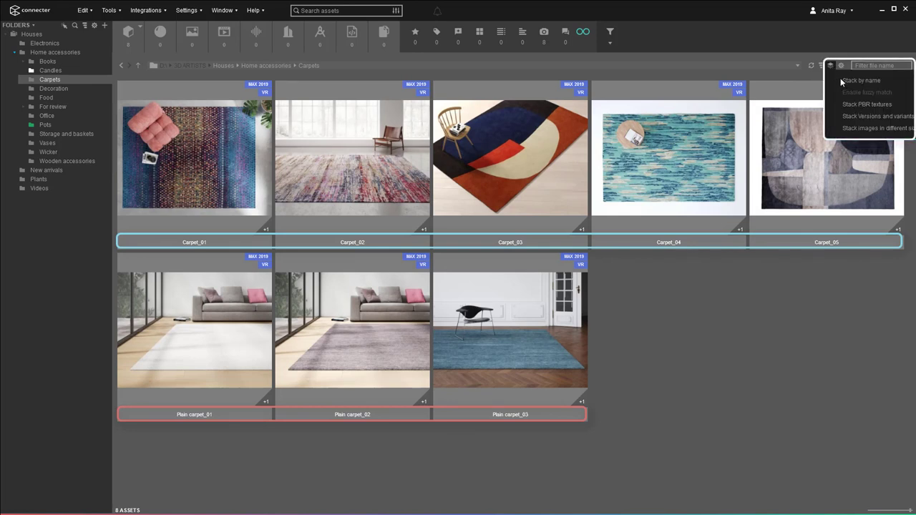
click(883, 82)
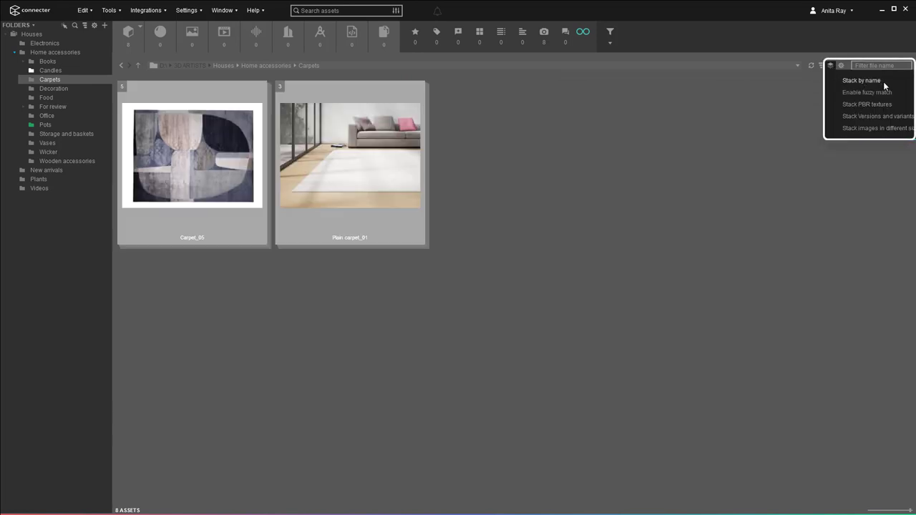
double_click(207, 213)
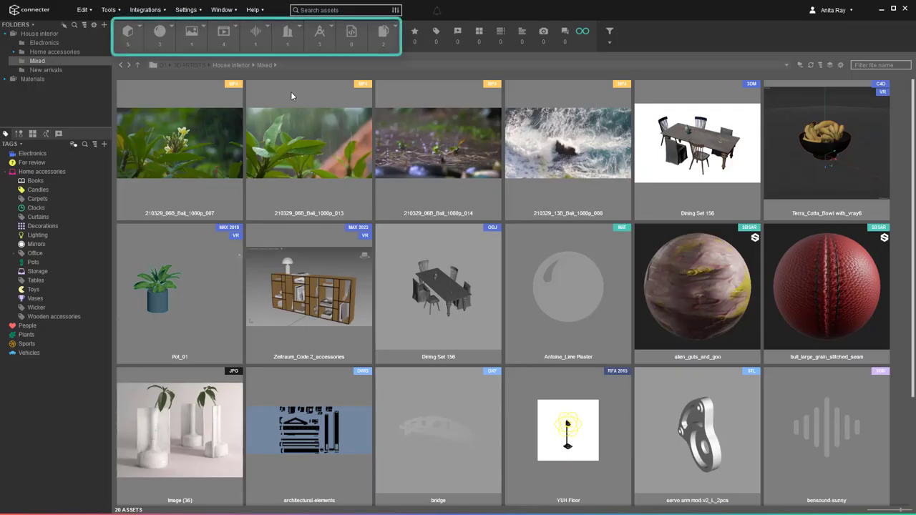
Uncheck CAD and Others in the Asset Types settings and apply the changes.
click(189, 9)
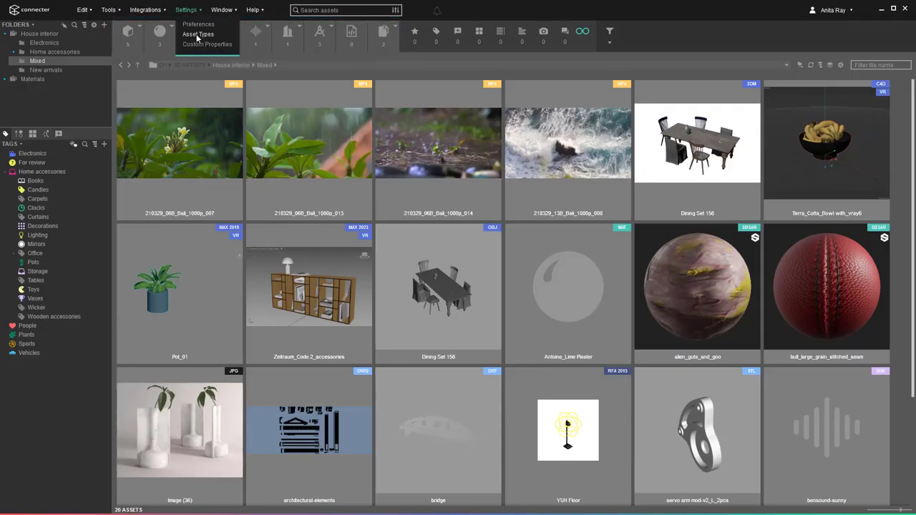
click(197, 35)
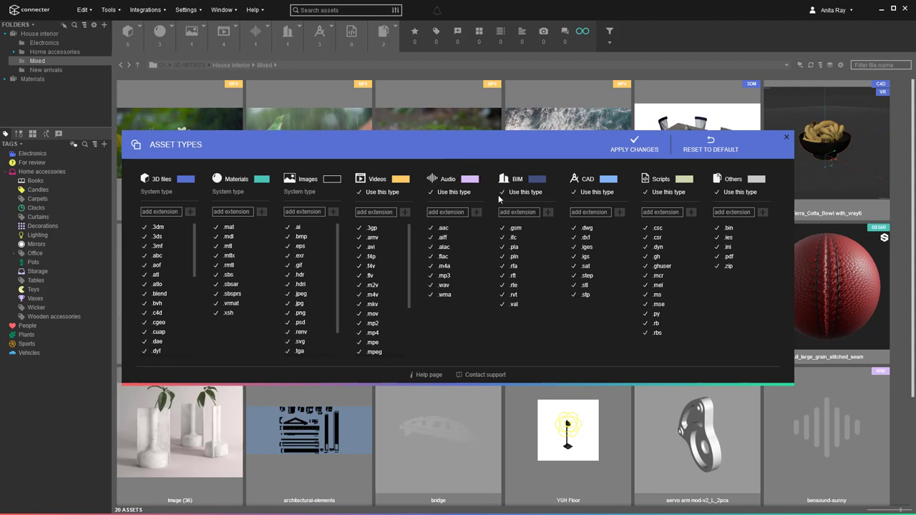
click(597, 191)
click(731, 193)
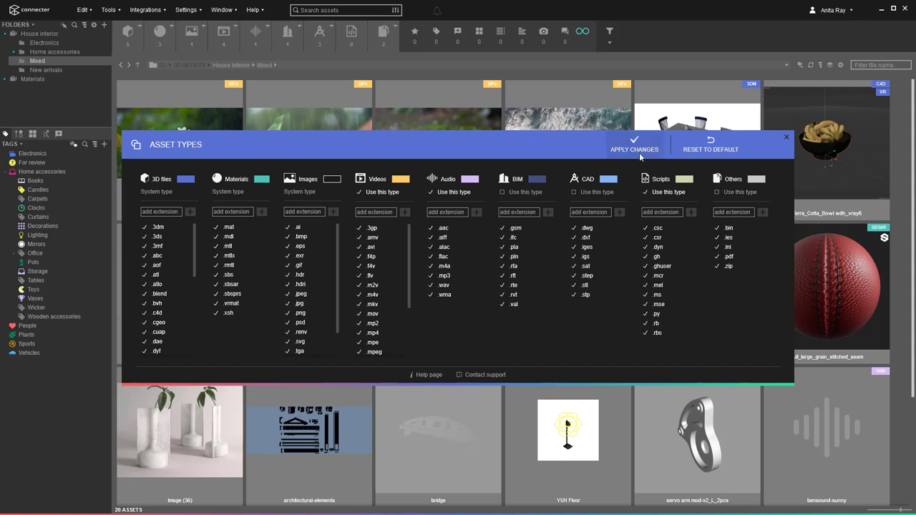
click(636, 151)
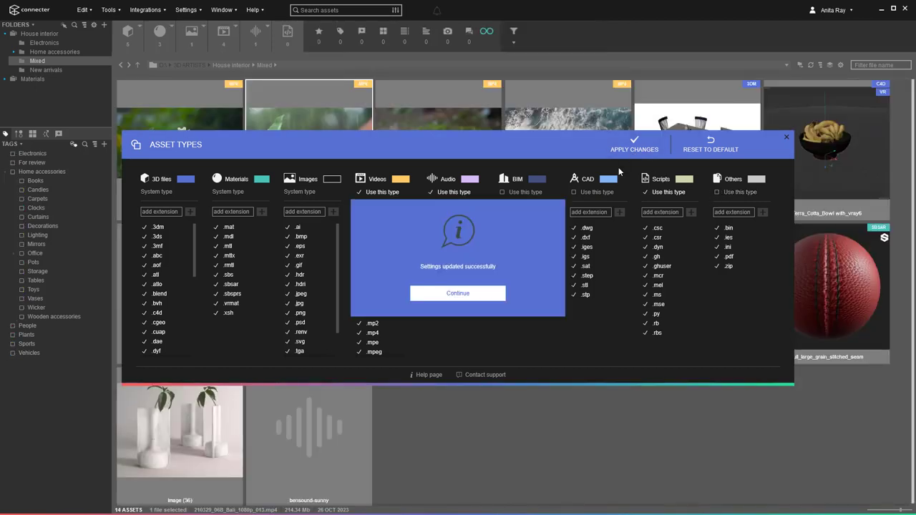
click(476, 298)
click(786, 138)
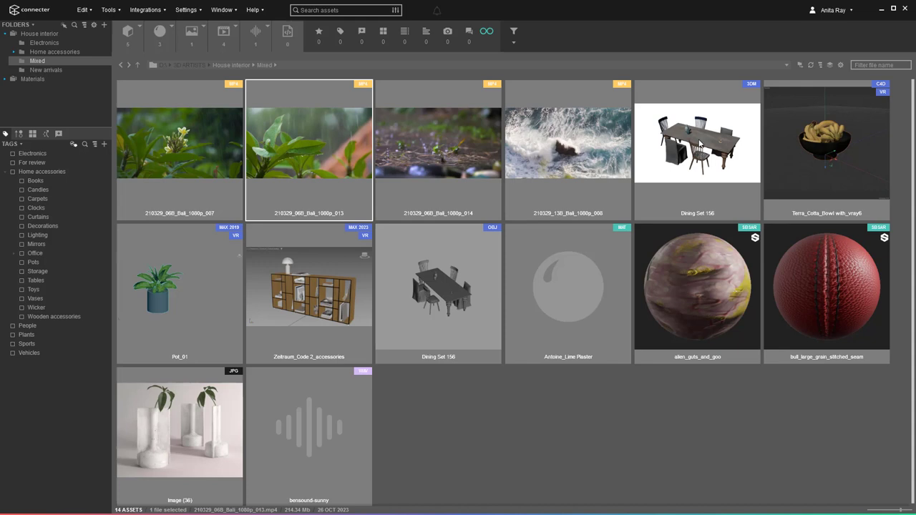
Filter the grid to 3D assets, toggling the 3ds and max formats, then clear the 3D filter.
click(258, 42)
click(195, 45)
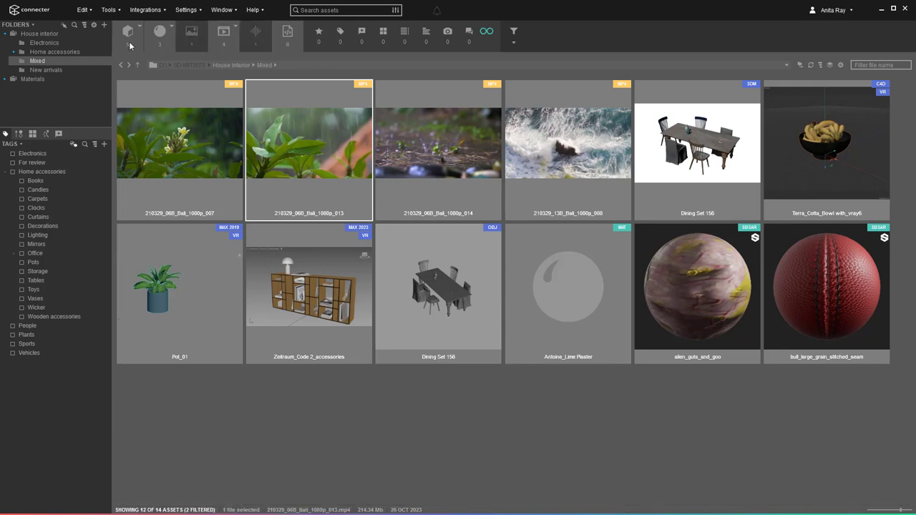
click(129, 45)
click(139, 30)
click(146, 97)
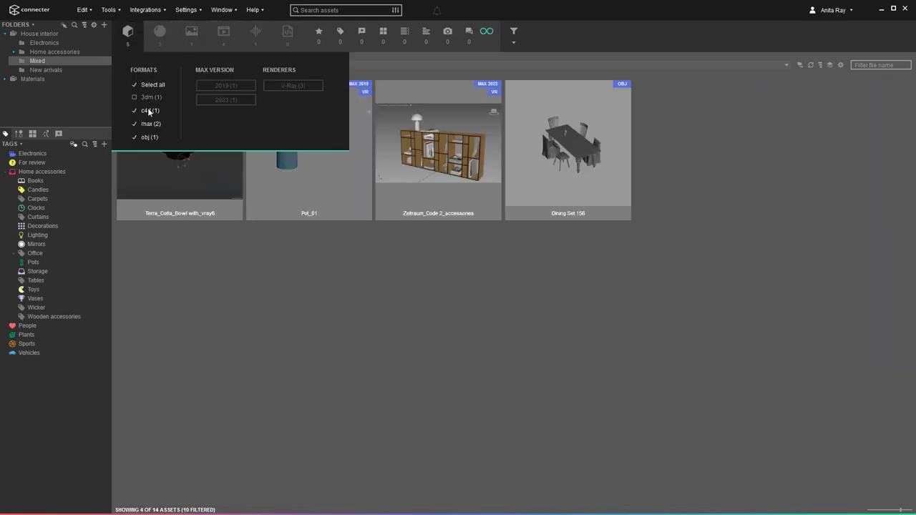
click(148, 122)
click(148, 123)
click(131, 38)
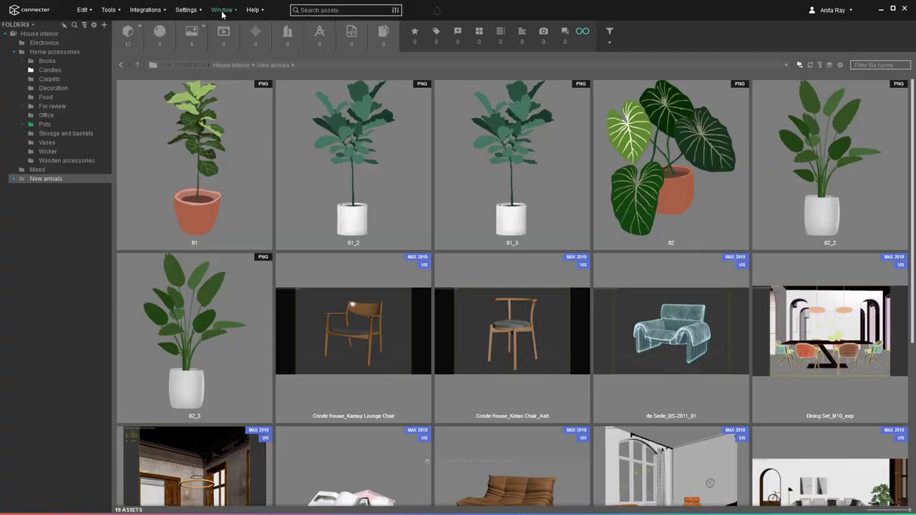
Show the tags panel and create top-level tags Indoor plants and Interior.
click(222, 11)
click(236, 38)
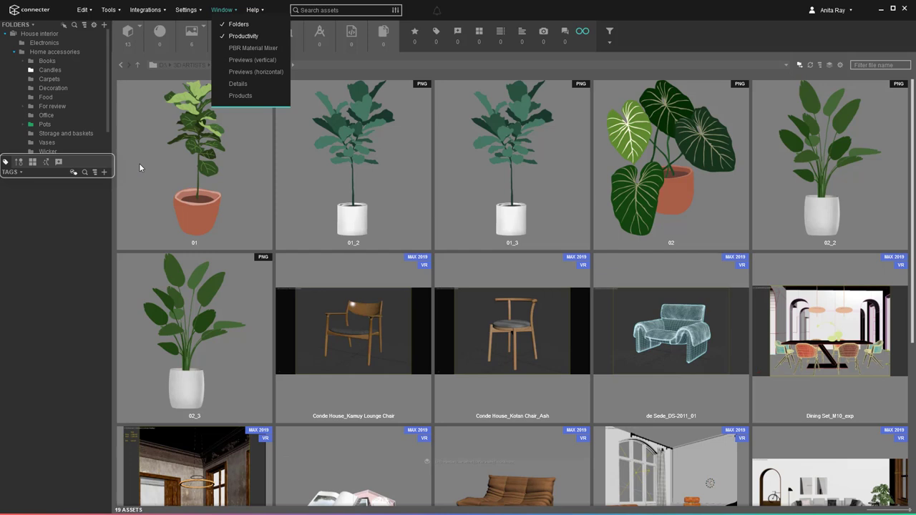
click(104, 173)
text(Indoor plan)
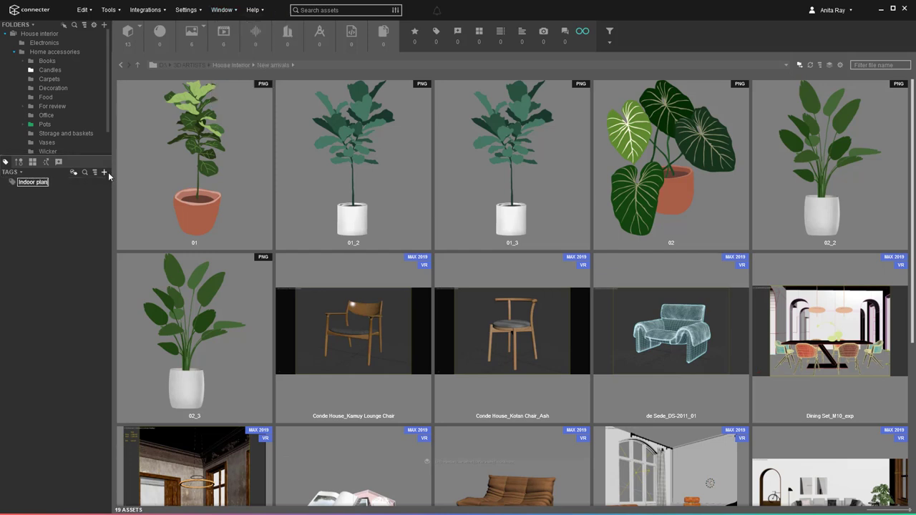
text(ts)
key(Return)
click(104, 175)
text(Interior)
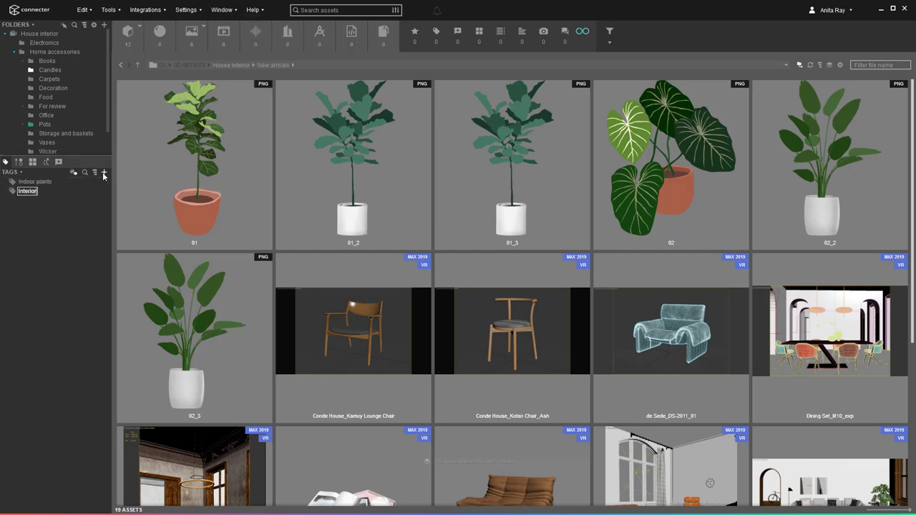
key(Return)
Add Living room and Seating as subtags under Interior.
right_click(28, 190)
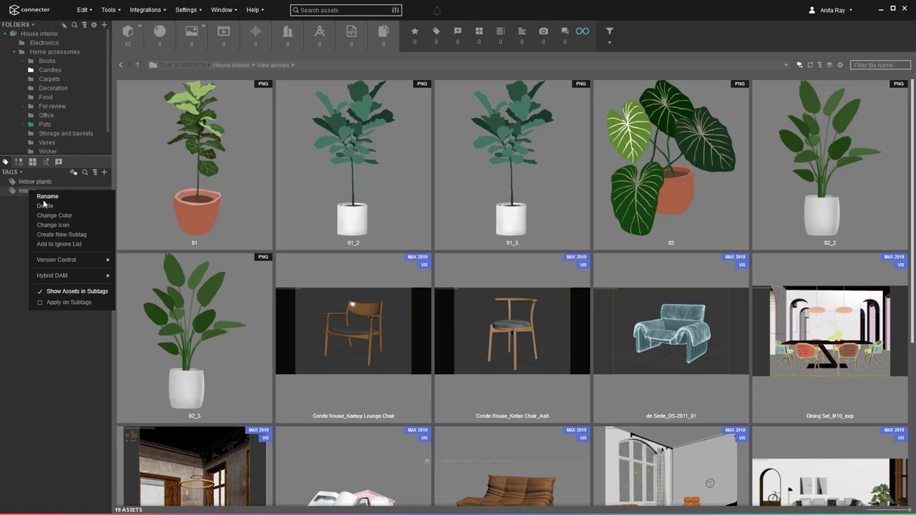
click(89, 234)
text(Living room)
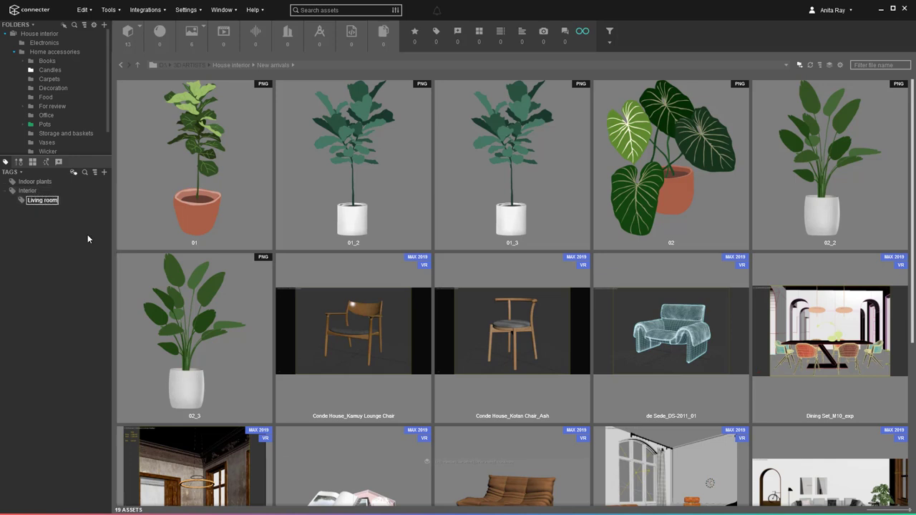
key(Return)
right_click(29, 191)
click(80, 233)
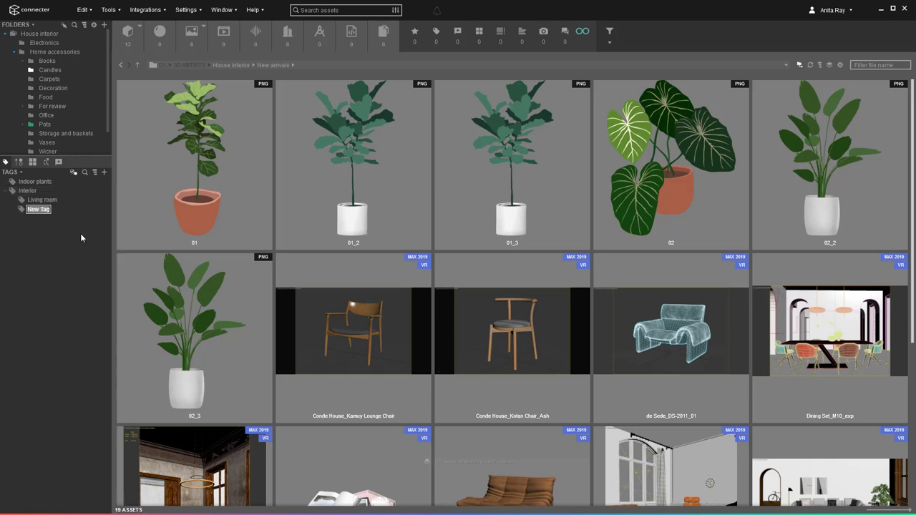
text(Seating)
key(Return)
Add Sofa and Chairs as subtags under Seating.
right_click(46, 209)
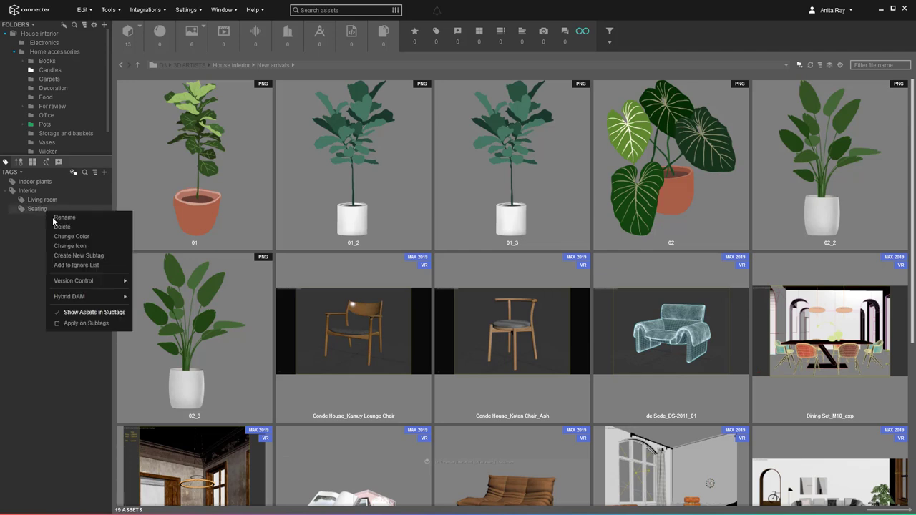
click(63, 255)
text(Sofa)
key(Return)
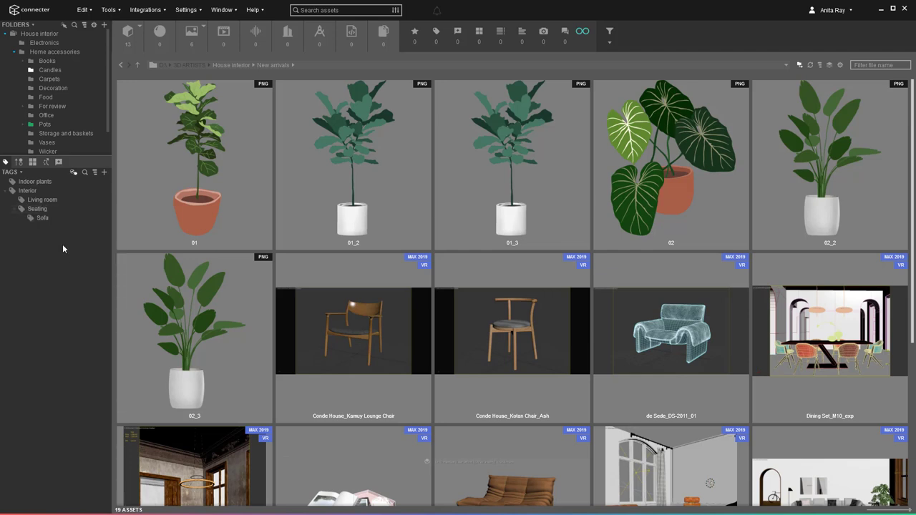
right_click(39, 212)
click(63, 255)
text(Chairs)
key(Return)
Tag the Kamuy Lounge Chair as Chairs and six plant images as Indoor plants.
drag(402, 321, 46, 218)
click(198, 321)
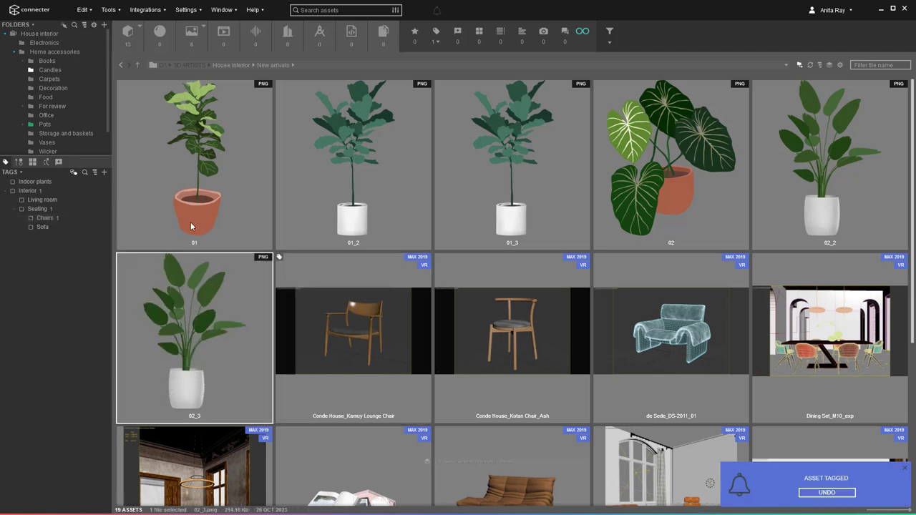
shift+click(191, 222)
drag(164, 201, 40, 183)
Tag the Togo bench as Sofa using quick tagging (Ctrl+T).
scroll(477, 419, down, 2)
click(477, 401)
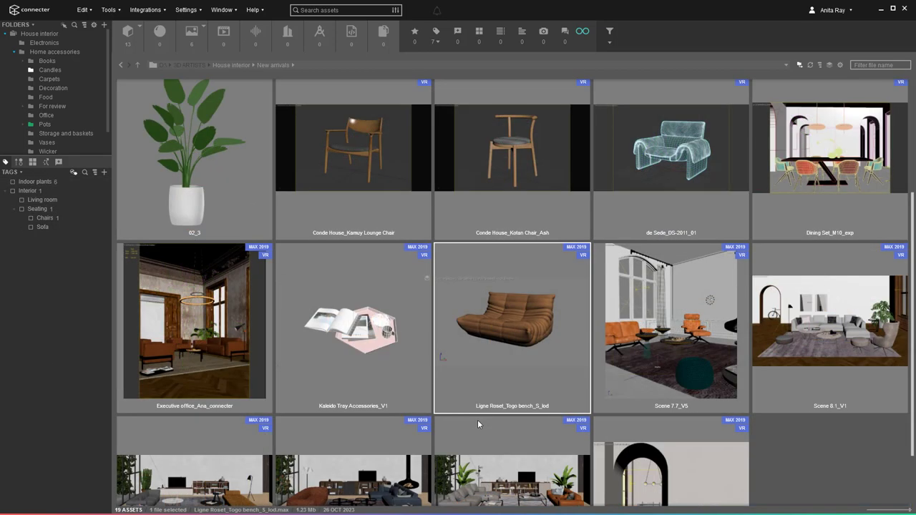
key(ctrl+t)
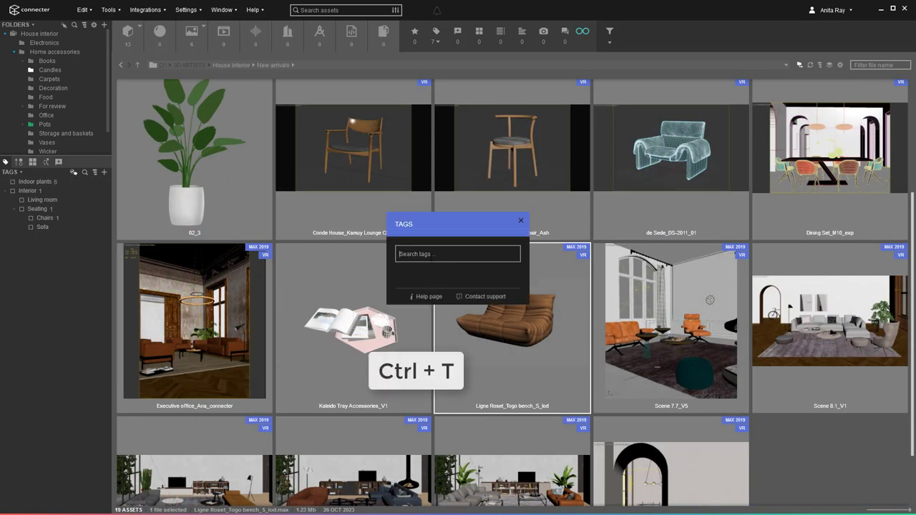
text(sofa)
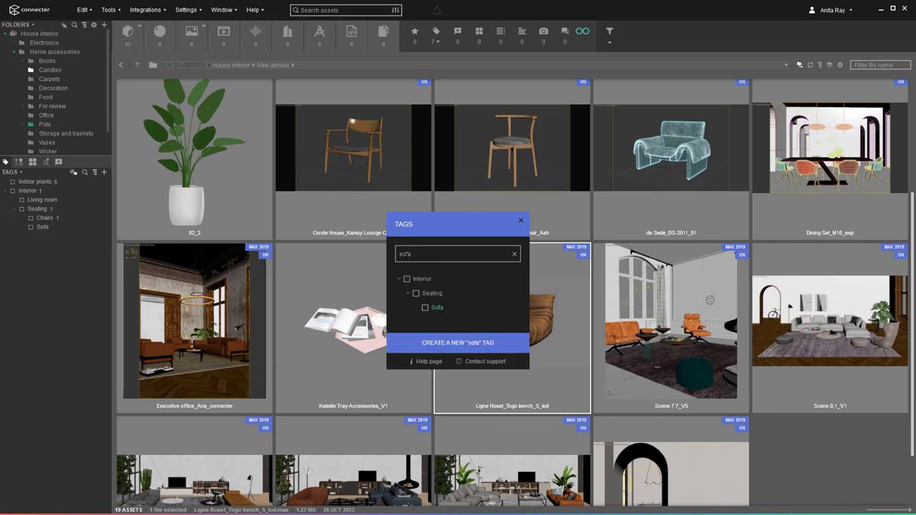
click(425, 307)
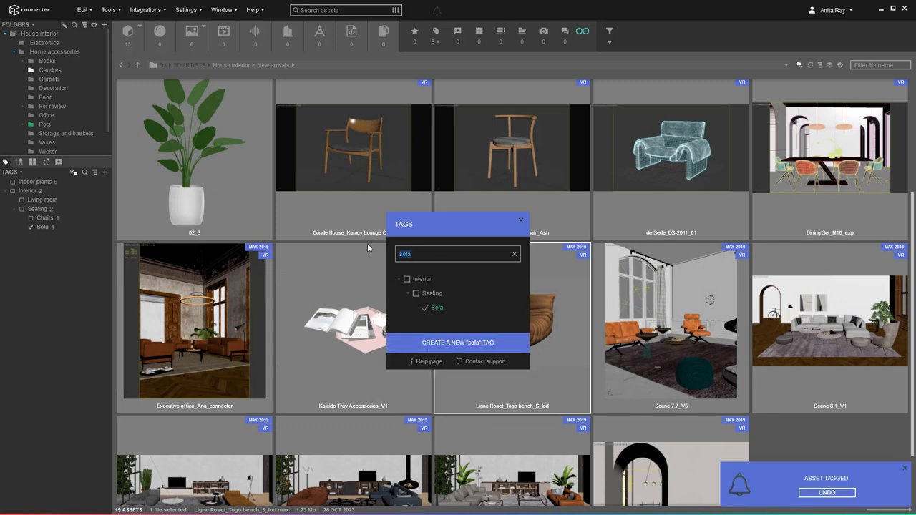
Change the Indoor plants tag colour to green.
right_click(34, 181)
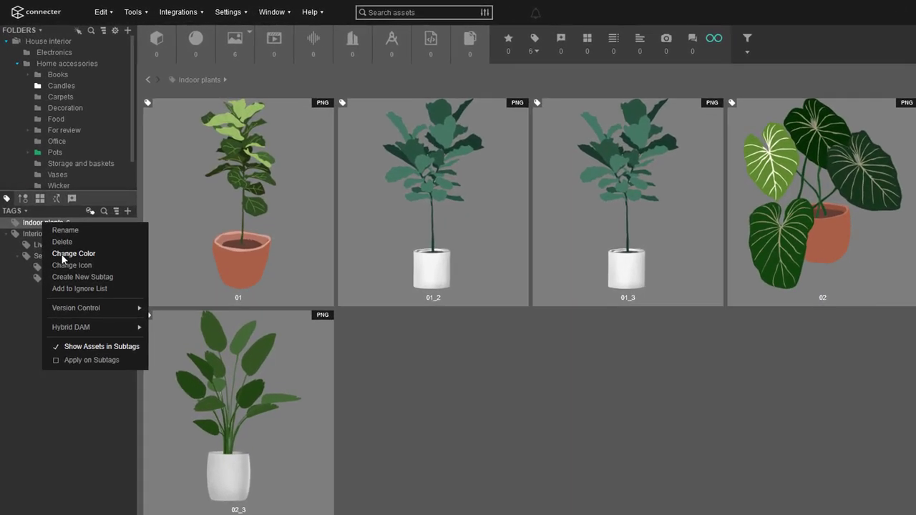
click(51, 207)
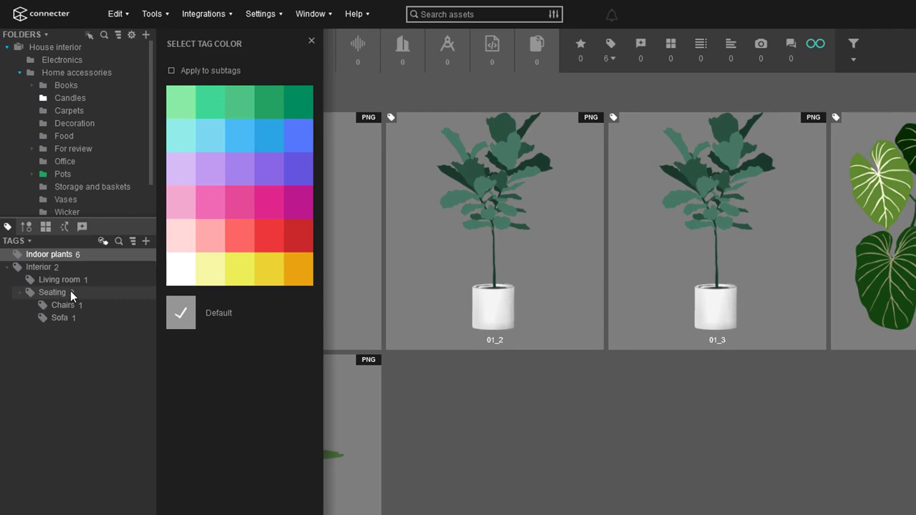
click(288, 108)
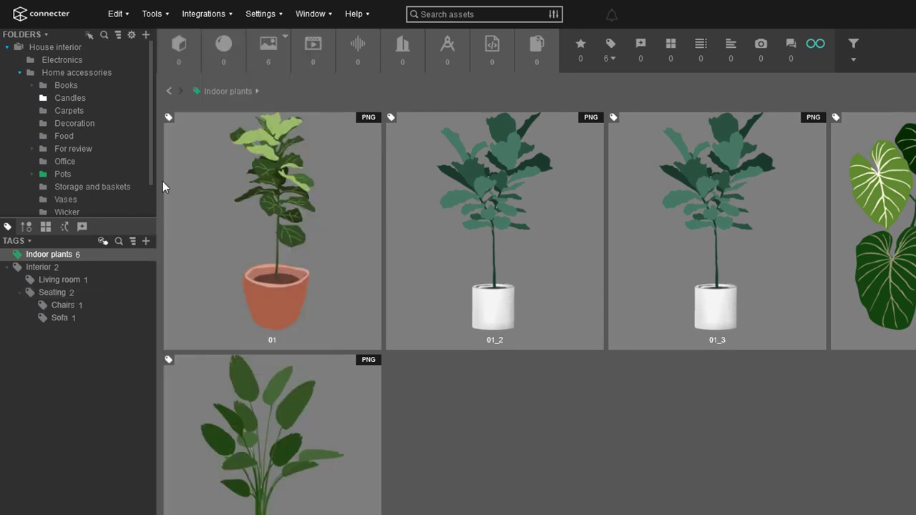
Give the Indoor plants tag a plant icon.
right_click(57, 255)
click(103, 304)
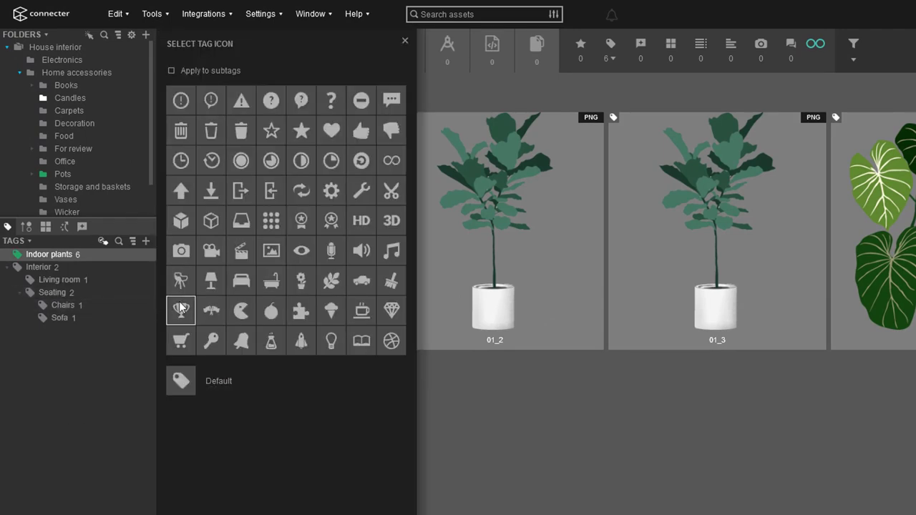
click(331, 281)
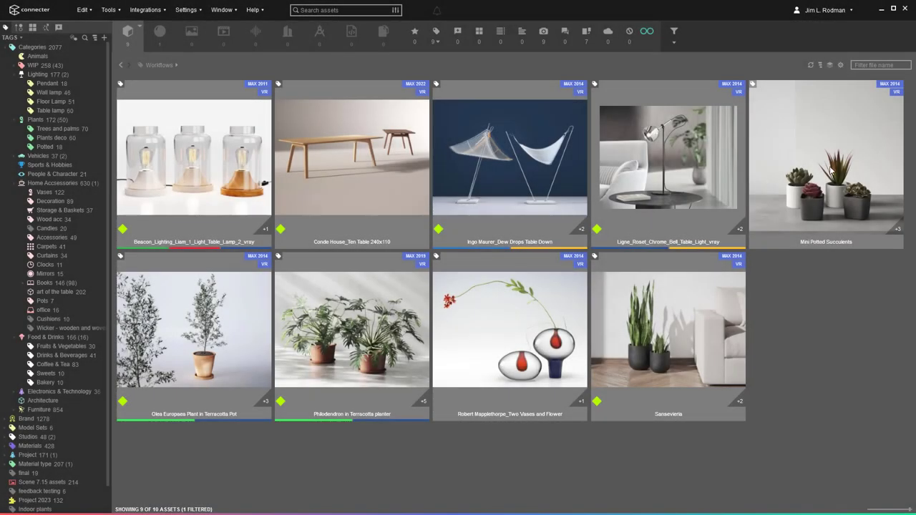
Add a new version of Mini Potted Succulents to version control with a description.
drag(830, 170, 89, 89)
text(Version 01 for approval)
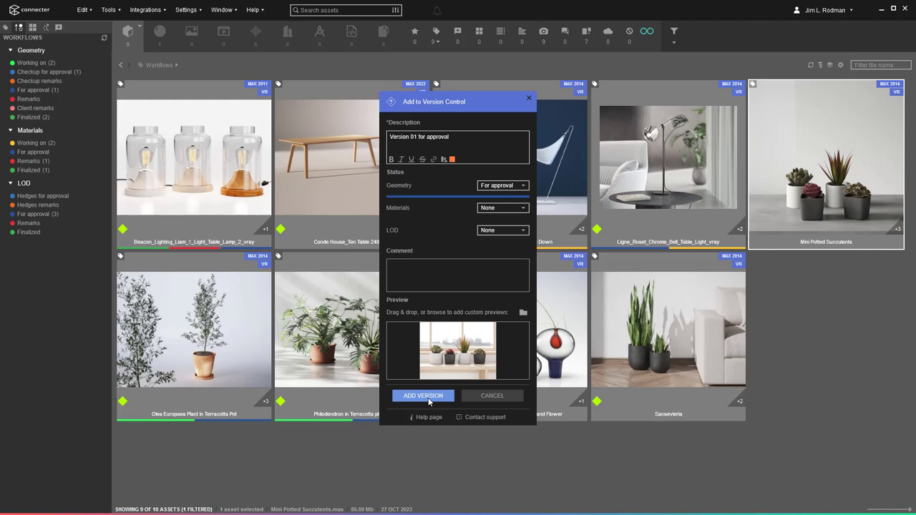
click(430, 400)
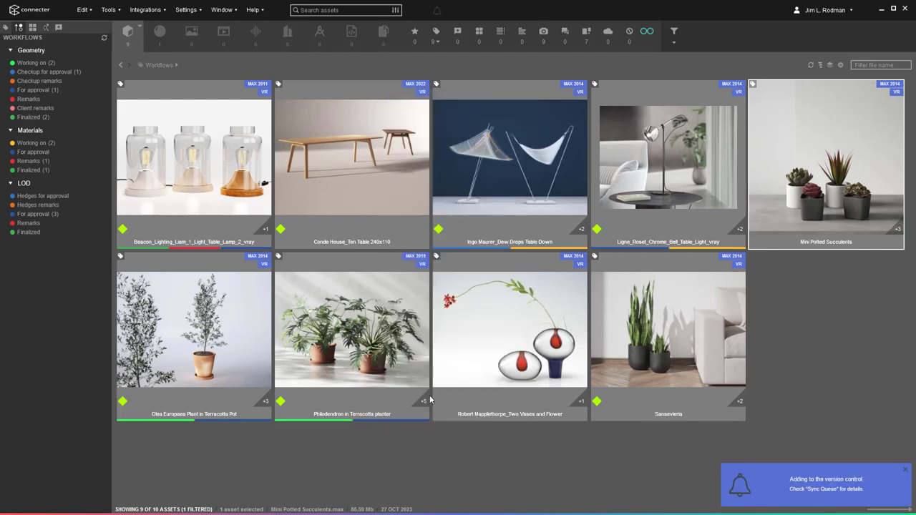
Set Dew Drops Table Down's Materials workflow to For approval, then filter by geometry and materials approval.
right_click(529, 213)
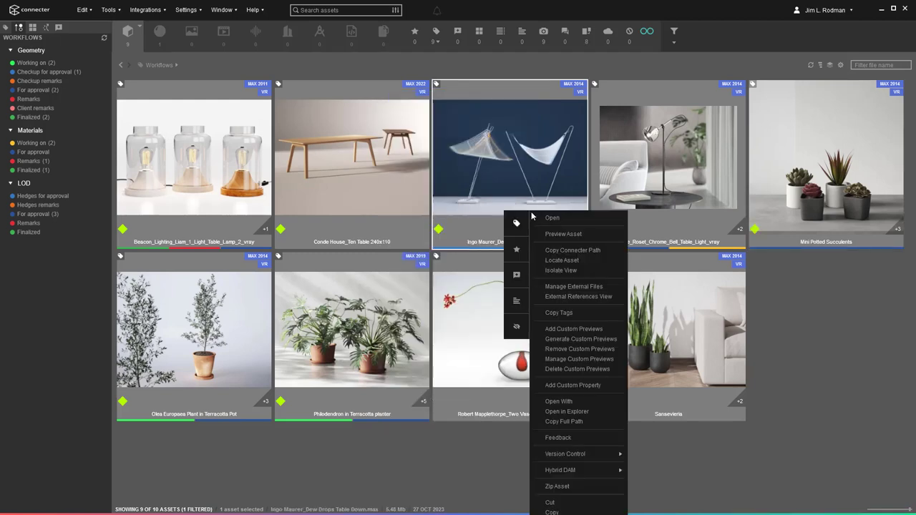
mouse_move(565, 454)
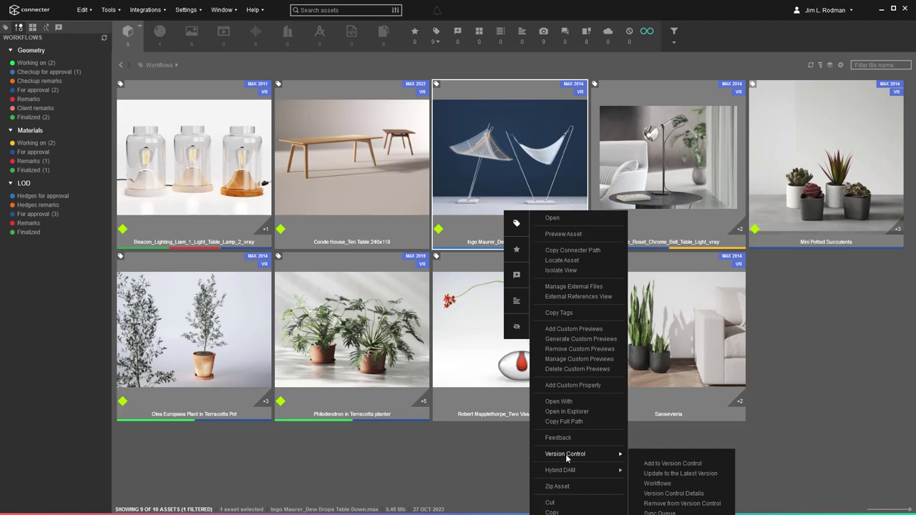
click(663, 485)
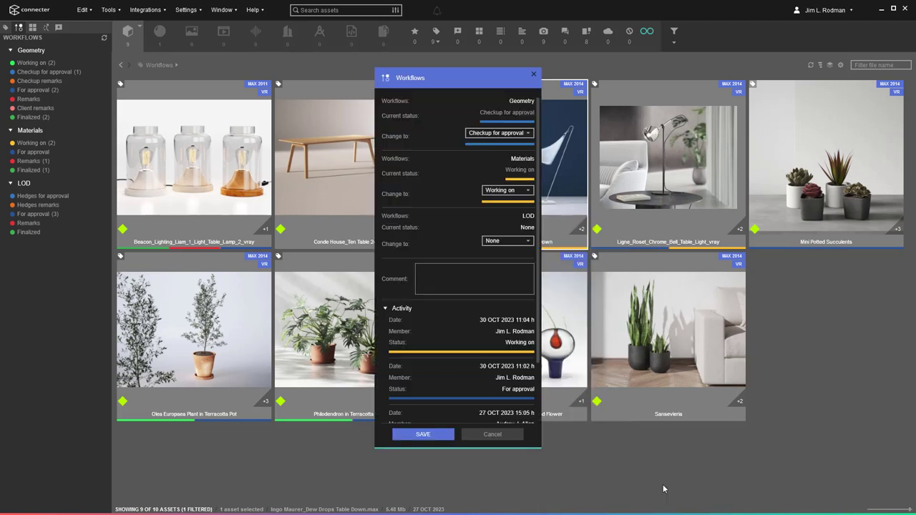
click(507, 190)
click(507, 223)
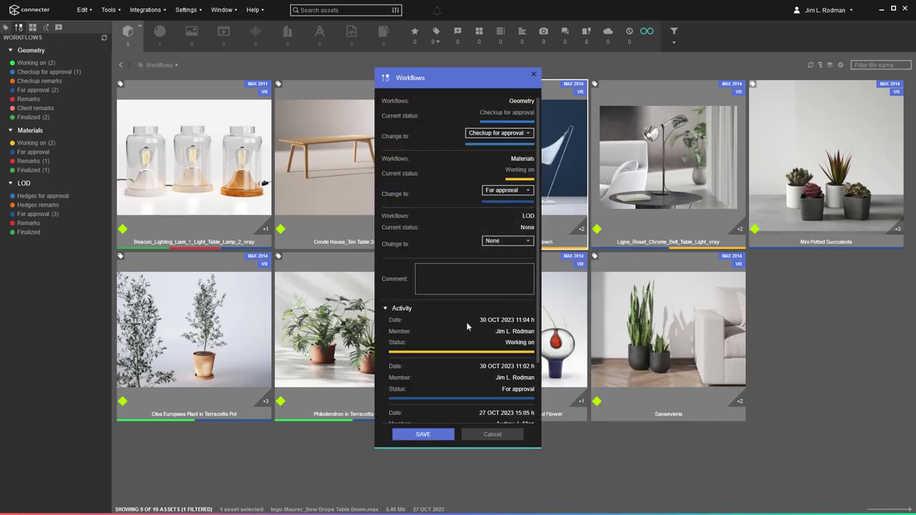
click(432, 430)
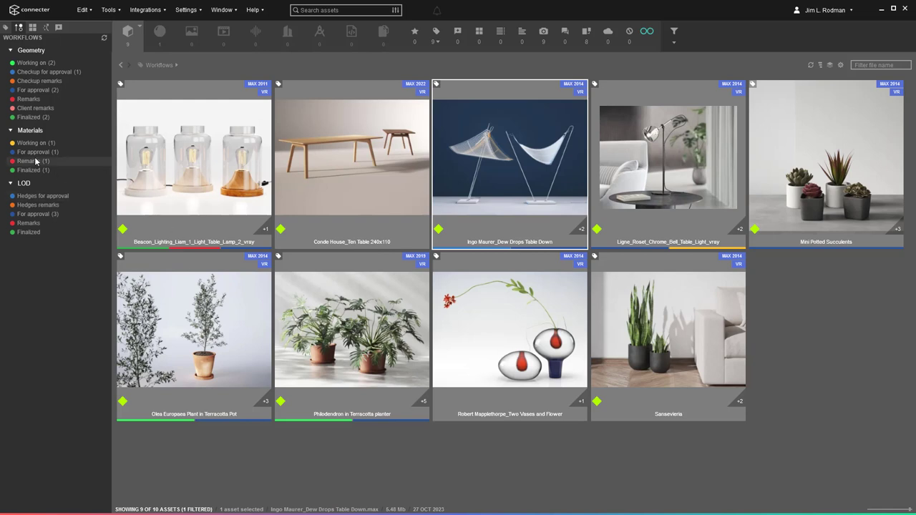
click(28, 91)
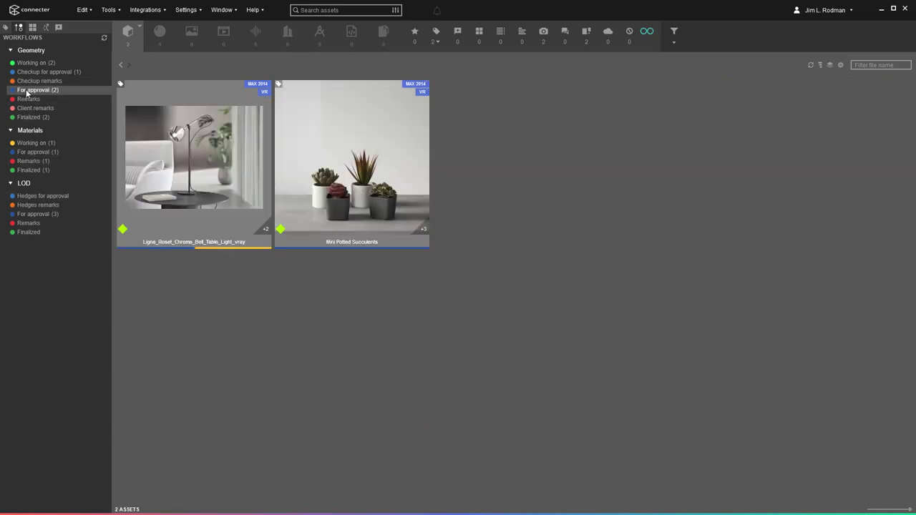
click(50, 154)
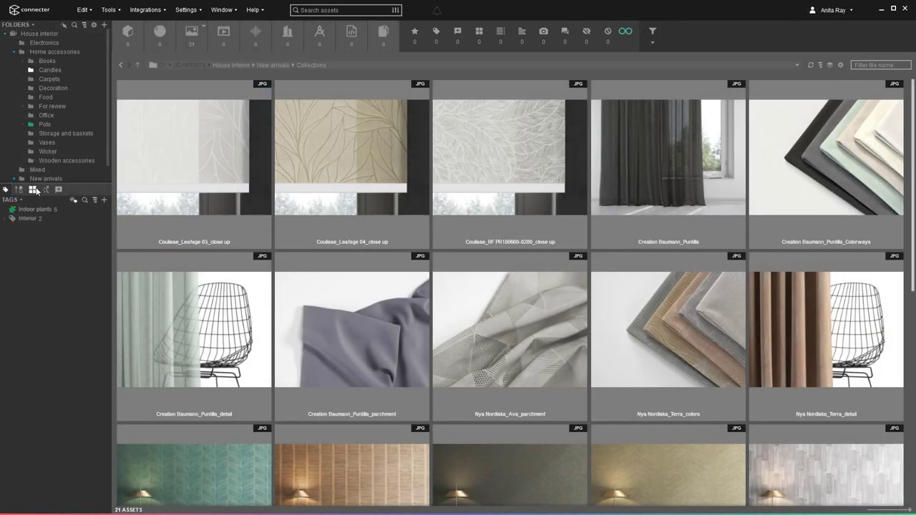
Create a Wall Covering collection and a Textiles collection group.
click(34, 191)
click(96, 198)
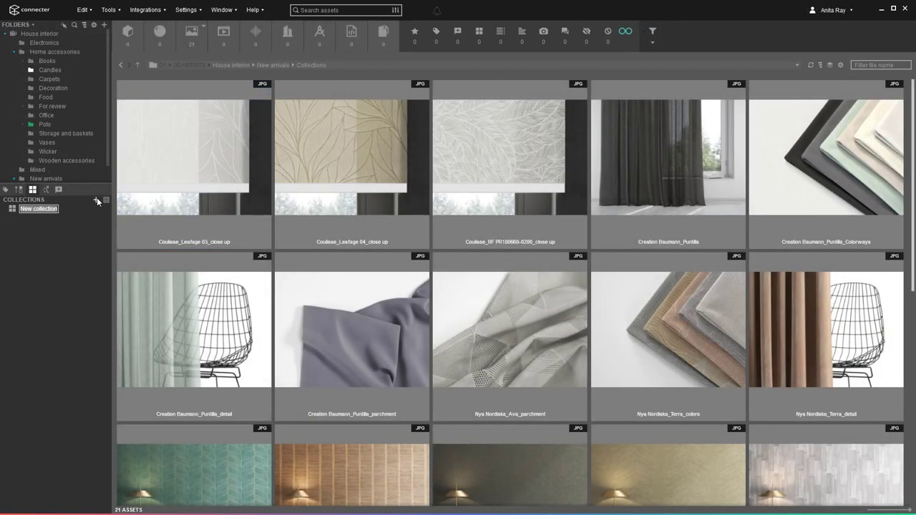
text(Wall Covering)
key(Return)
click(106, 202)
text(Textiles)
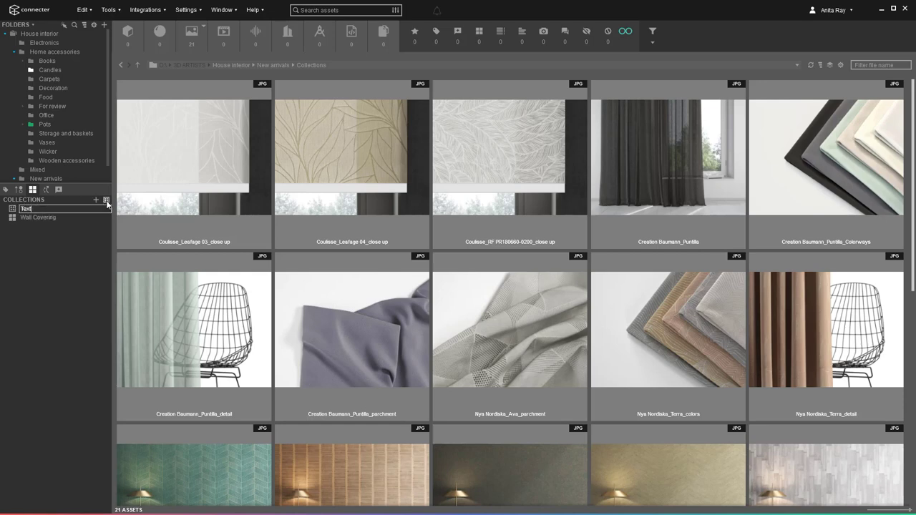
key(Return)
Add Curtains and Roller Blinds collections inside the Textiles group.
right_click(85, 208)
click(113, 243)
text(Curtains)
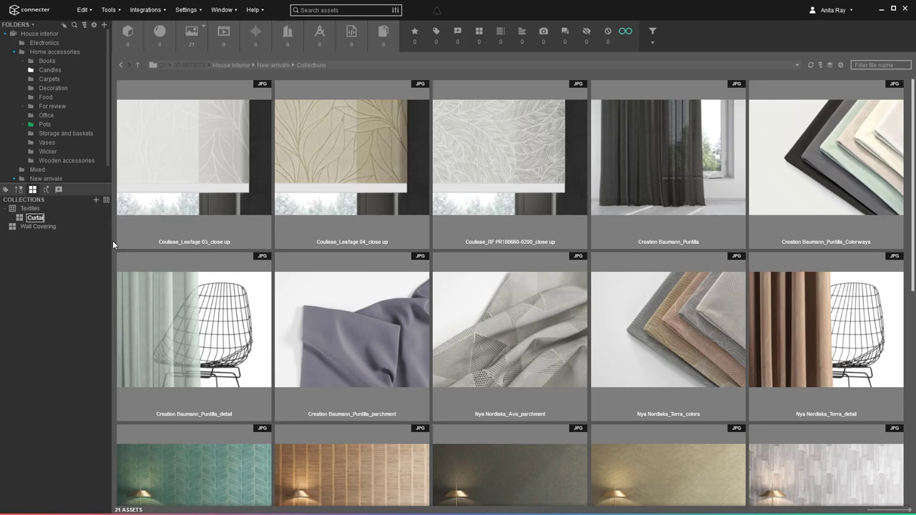
key(Return)
right_click(90, 207)
click(103, 245)
text(Roller Blinds)
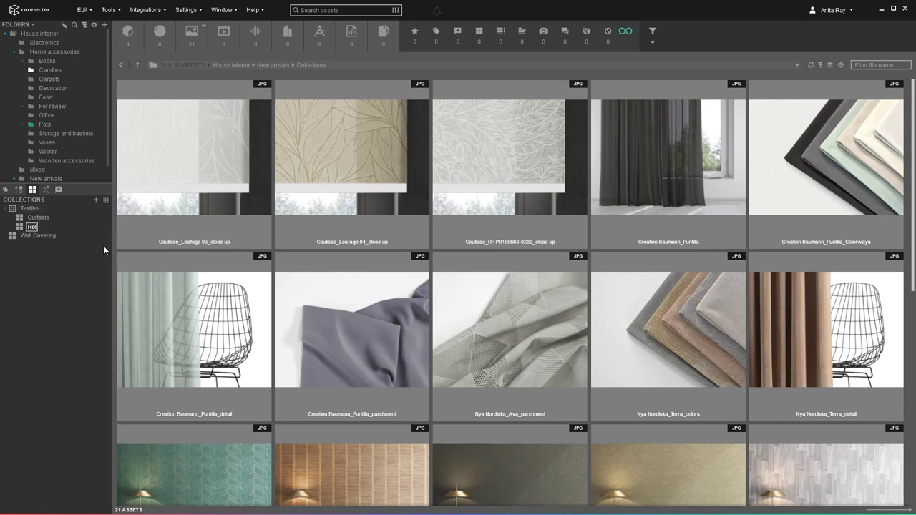
key(Return)
Drag fabric images, including a row of Omexco images, into the Roller Blinds collection.
shift+click(530, 186)
drag(530, 186, 71, 228)
scroll(169, 338, down, 3)
click(170, 338)
key(shift+Right)
key(shift+Right)
key(shift+Right)
key(shift+Right)
drag(170, 338, 37, 236)
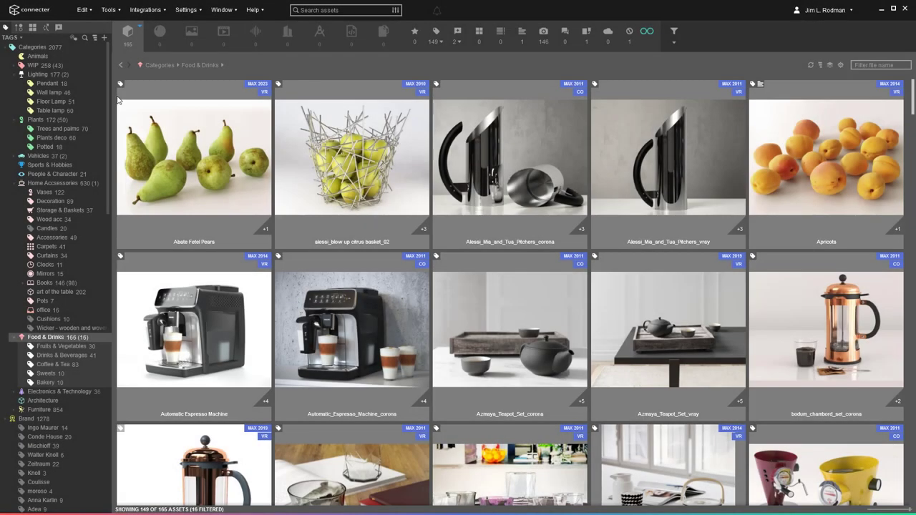
Isolate Ingo Maurer lighting assets and save the view as a dynamic subset.
click(37, 75)
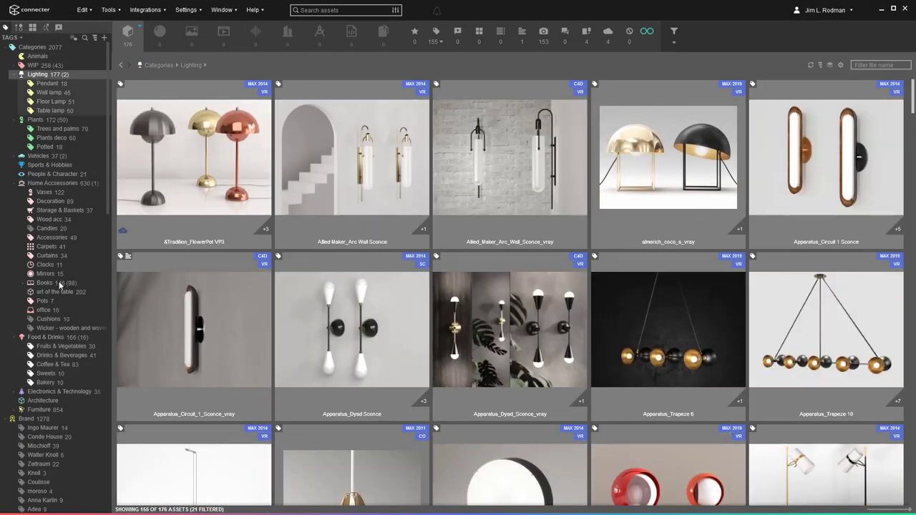
click(41, 427)
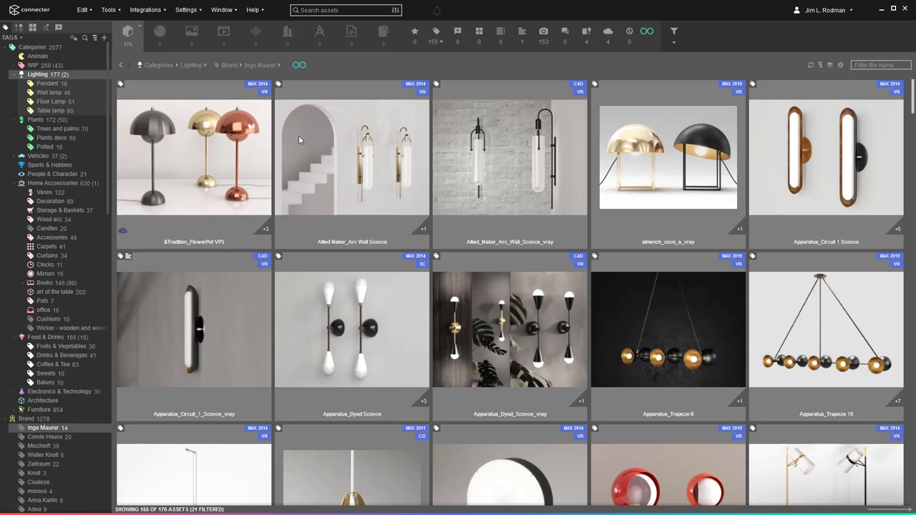
click(300, 65)
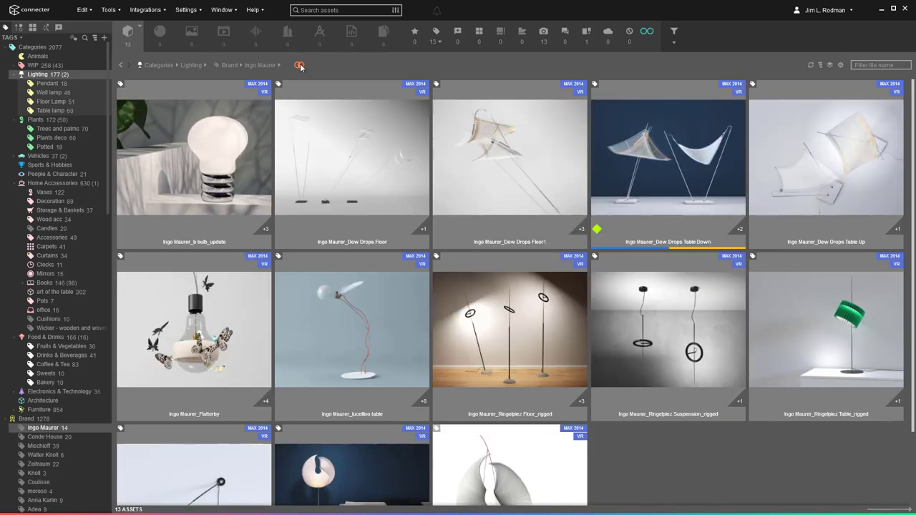
click(48, 28)
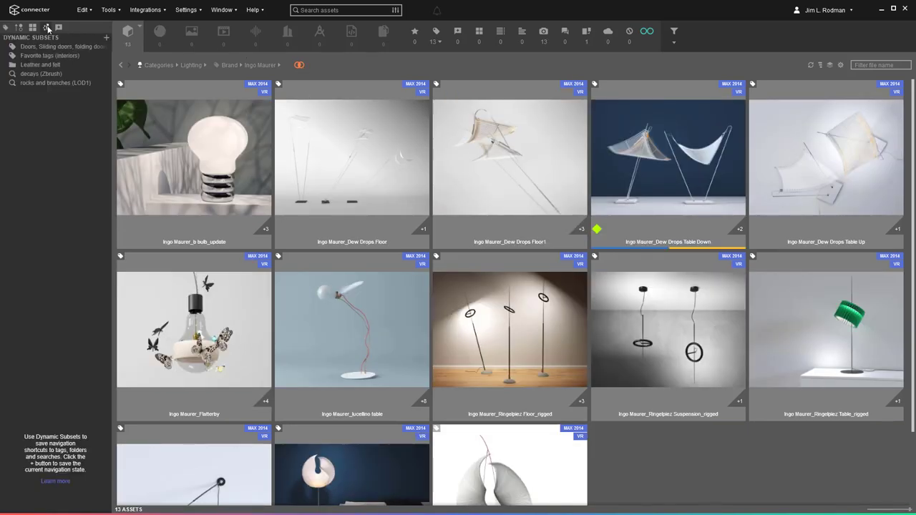
click(106, 40)
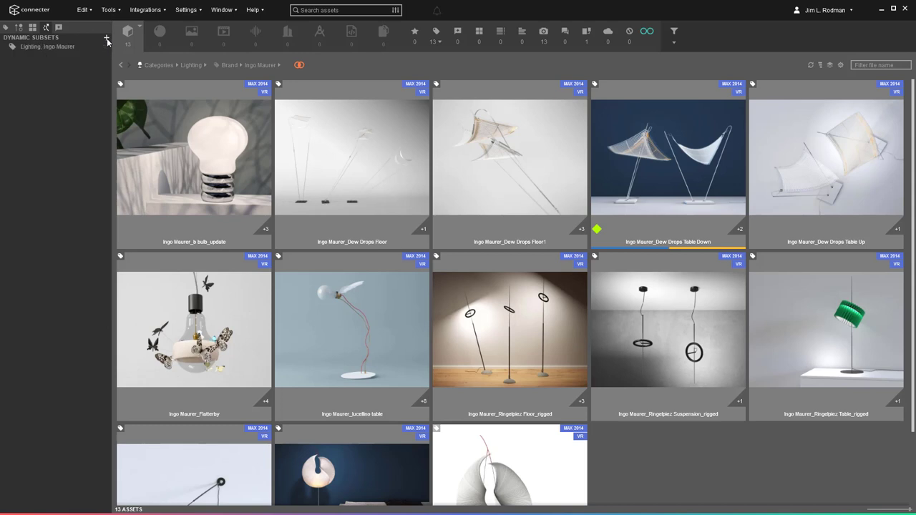
Save a Canaletto_D search as a dynamic subset, then return to the Lighting, Ingo Maurer subset.
click(327, 10)
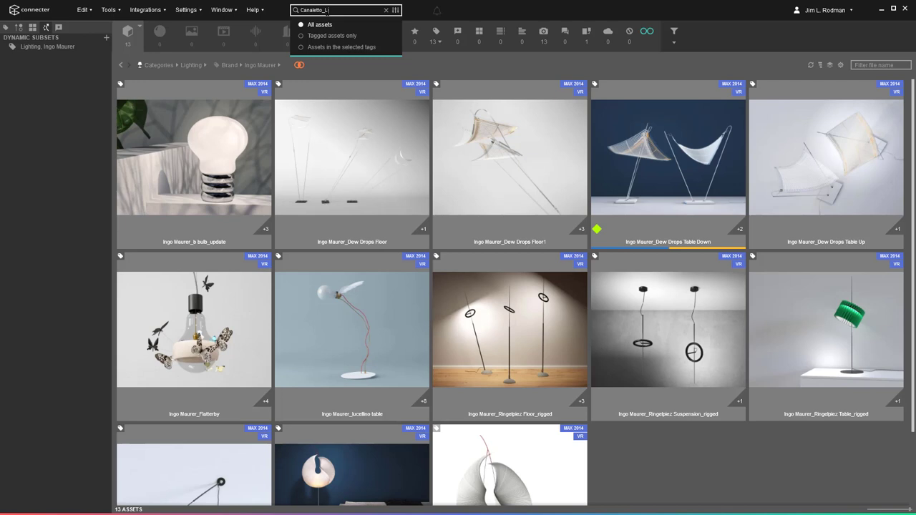
text(Canaletto_D)
key(Return)
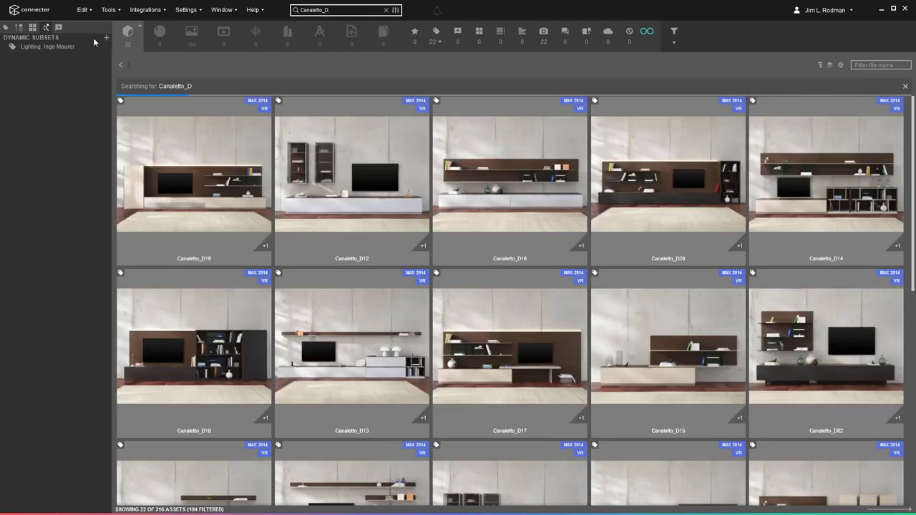
click(106, 37)
click(36, 55)
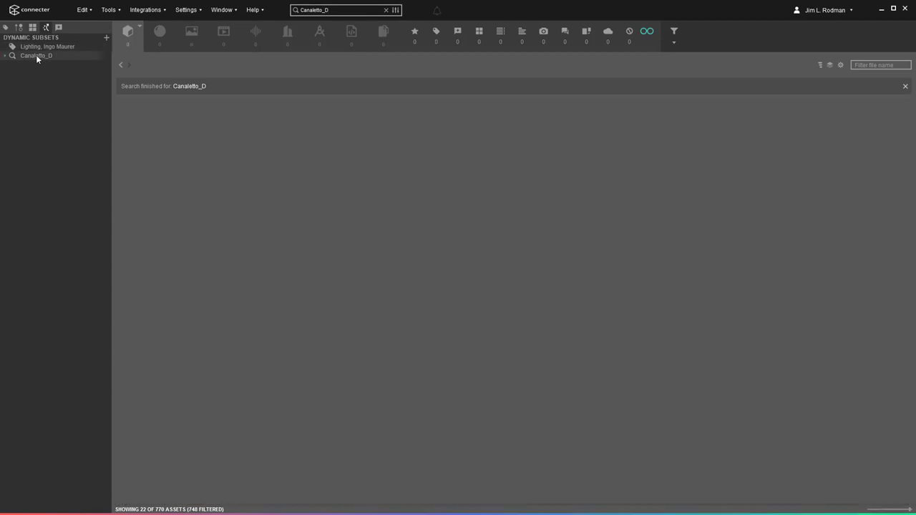
click(37, 47)
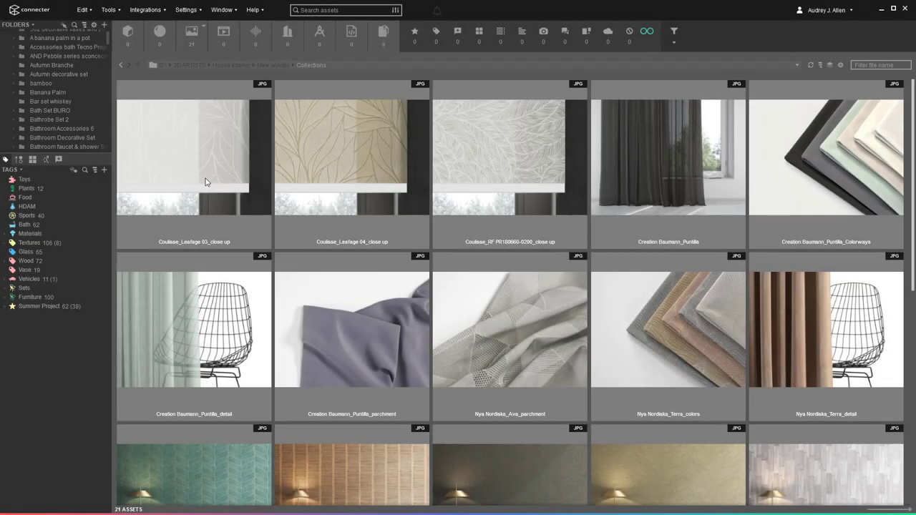
Rate the Coulisse Leafage 03 and 04 close-ups five stars and like the Puntilla_detail fabric.
click(207, 176)
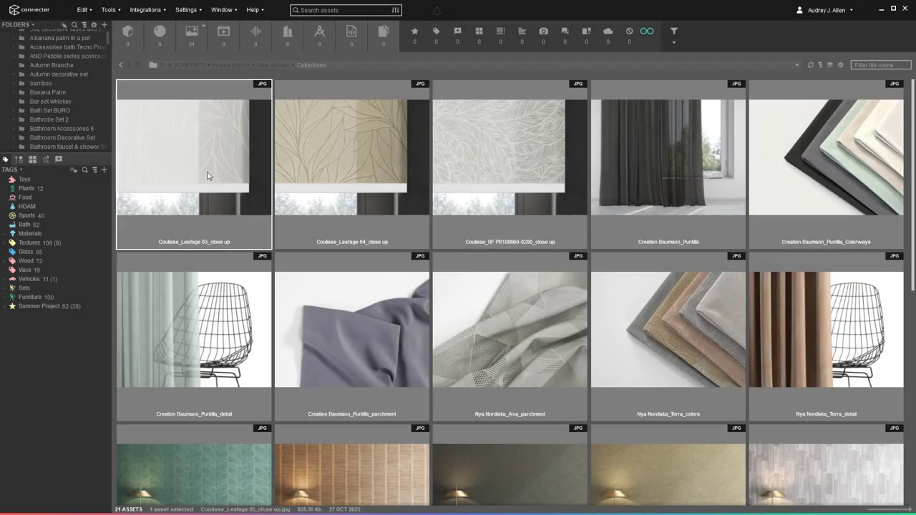
ctrl+click(312, 177)
drag(207, 164, 35, 194)
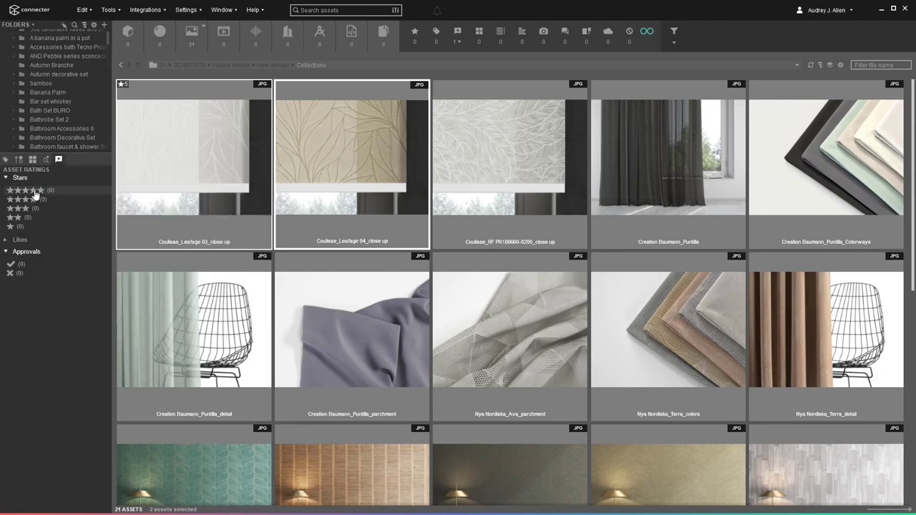
click(193, 322)
drag(194, 322, 17, 243)
Give Puntilla_parchment four stars and approve it in the Ratings dialog.
right_click(299, 275)
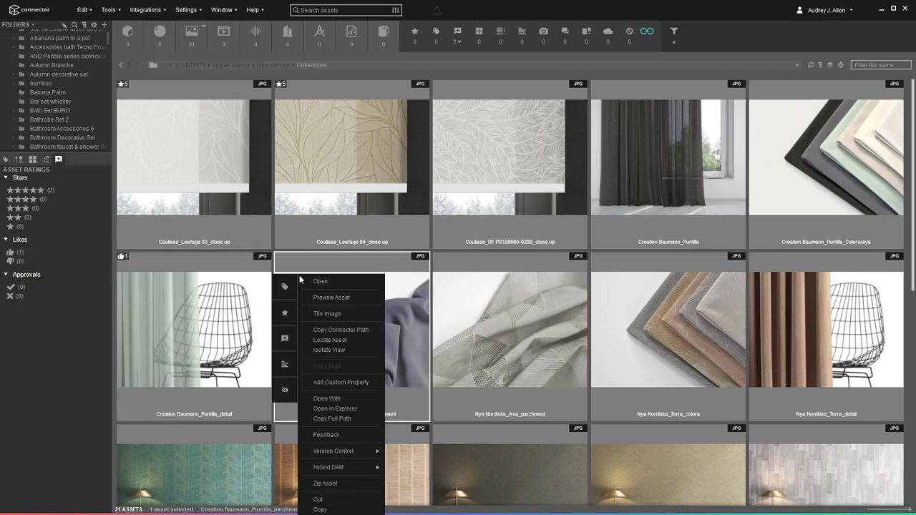
click(285, 339)
click(517, 229)
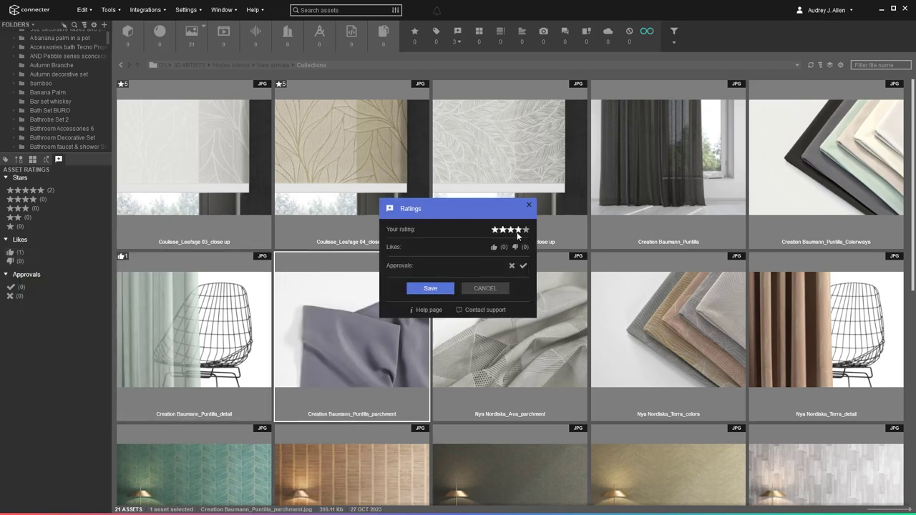
click(523, 266)
click(430, 288)
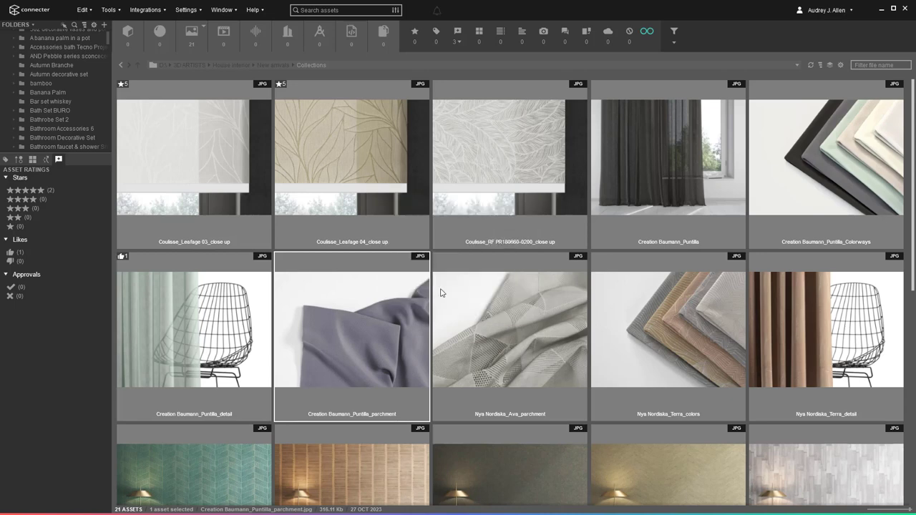
Give Nya Nordiska Ava_parchment five stars and approve it.
click(474, 300)
key(r)
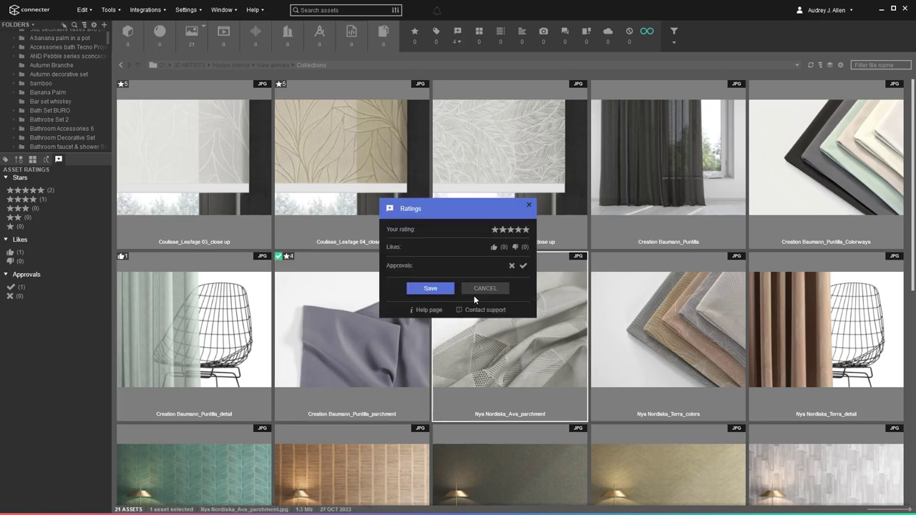
click(527, 230)
click(523, 266)
click(432, 289)
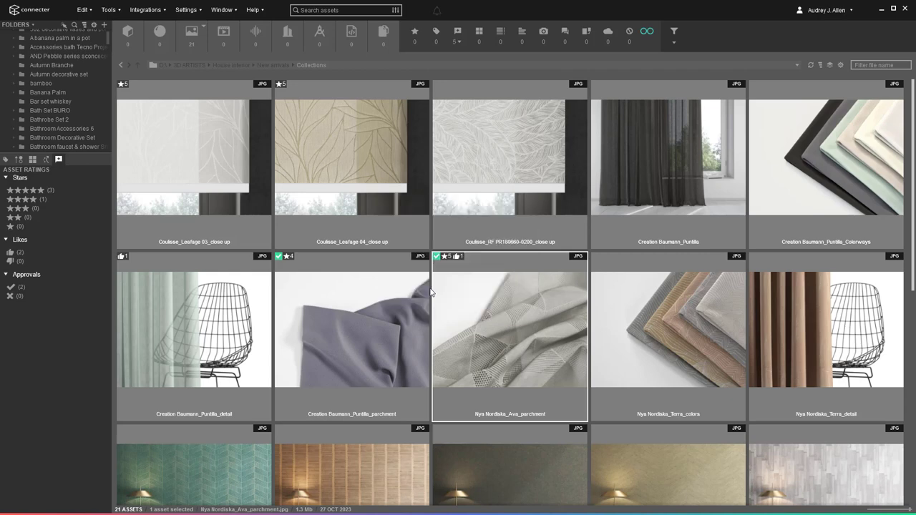
Apply the five-star, four-star, Likes and Approvals filters in turn.
click(70, 190)
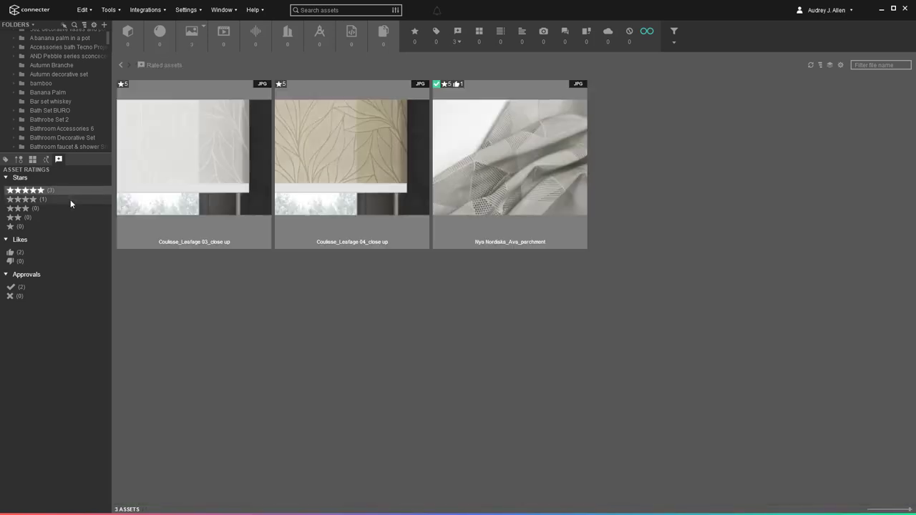
click(70, 199)
click(55, 253)
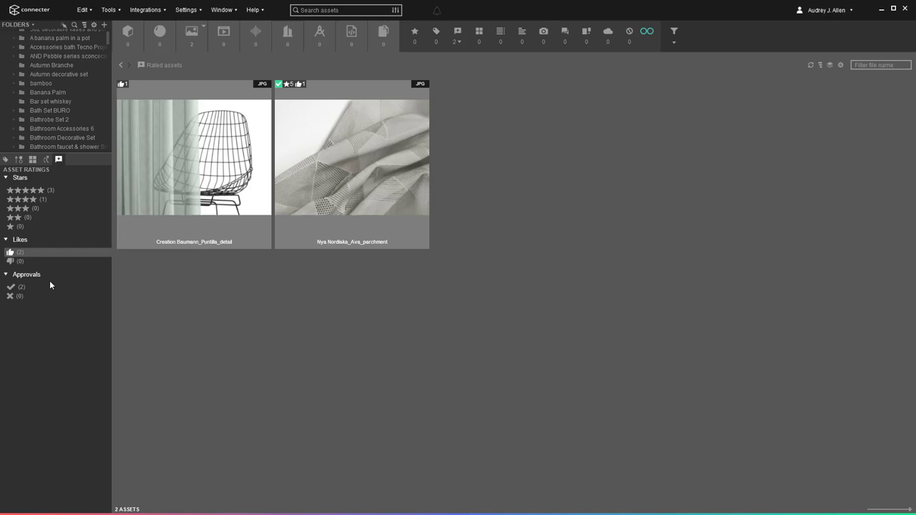
click(48, 285)
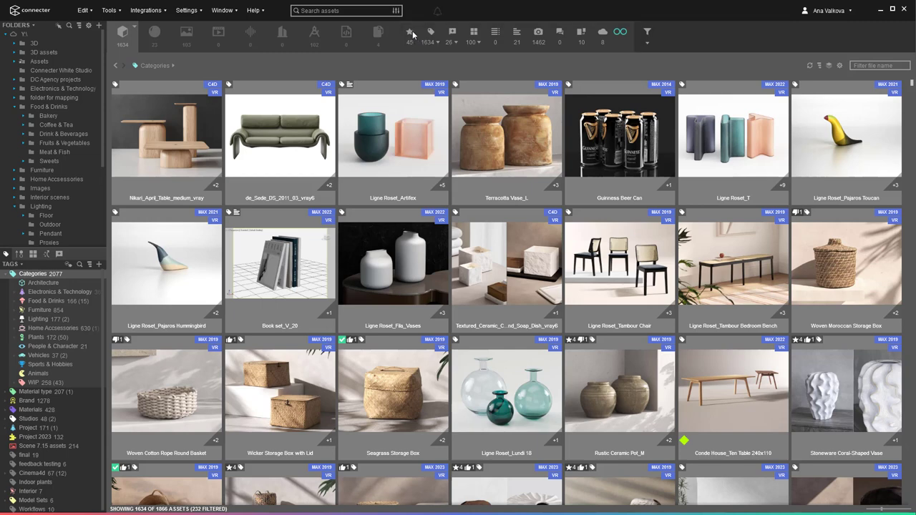
Try the starred, rated and 100-asset toolbar filters, then keep only four-star assets.
click(410, 32)
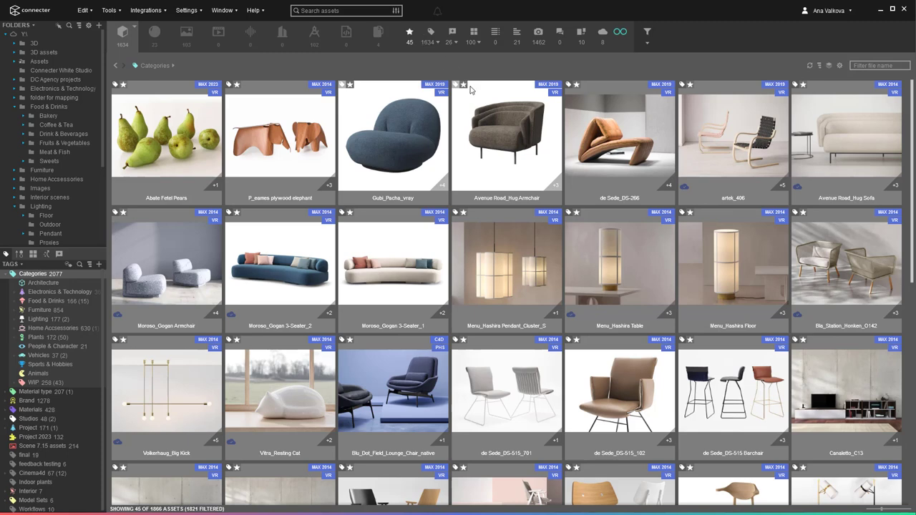
click(411, 32)
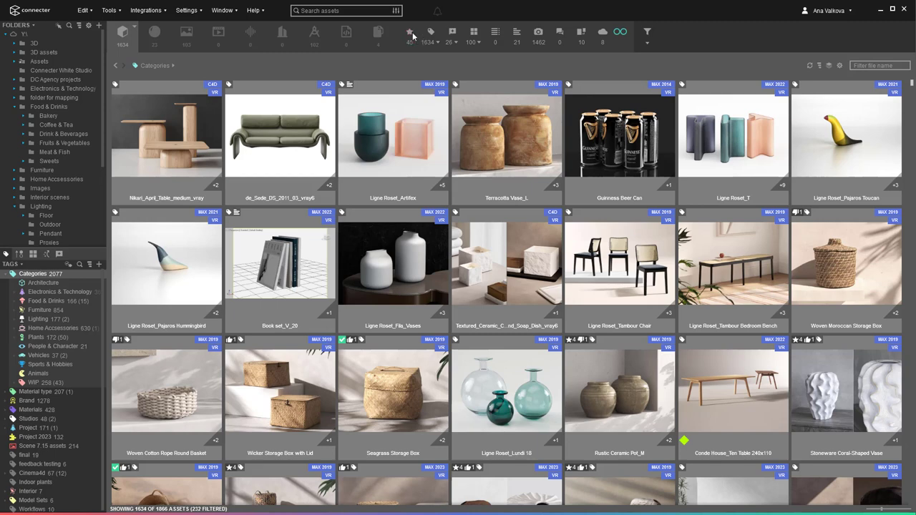
click(452, 32)
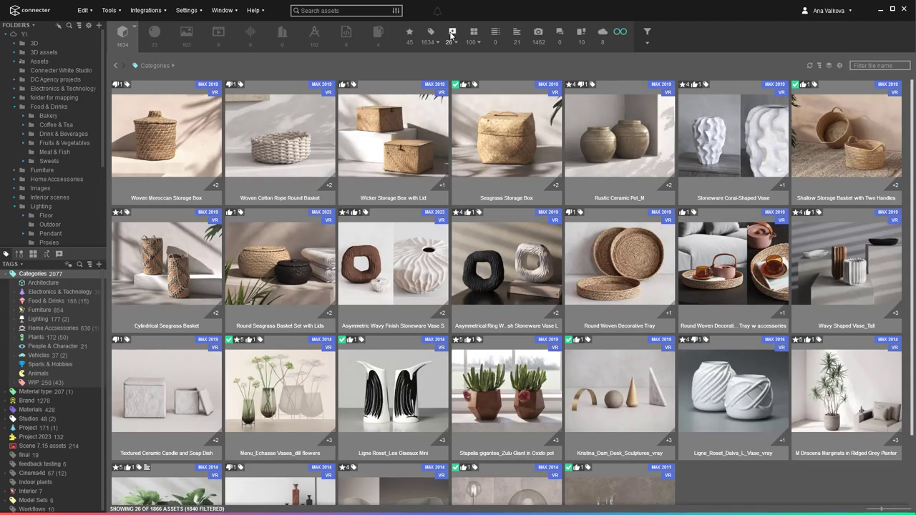
click(475, 33)
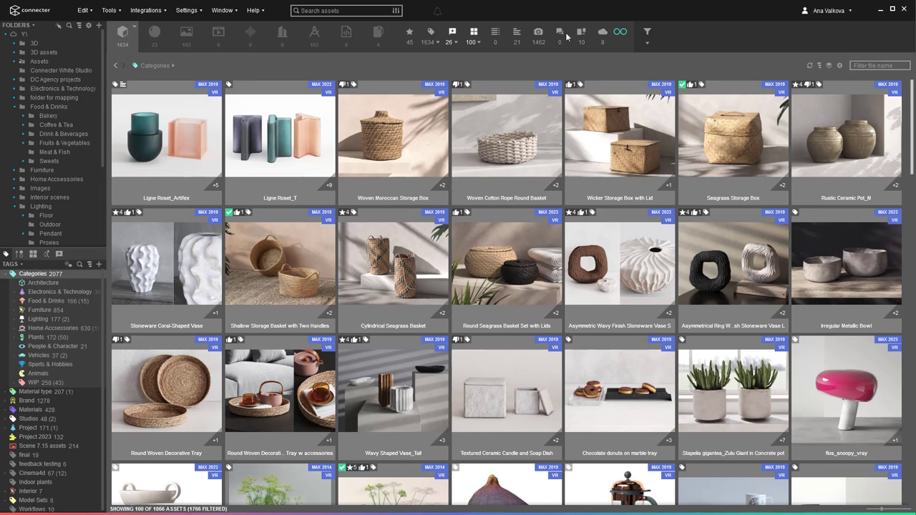
click(622, 35)
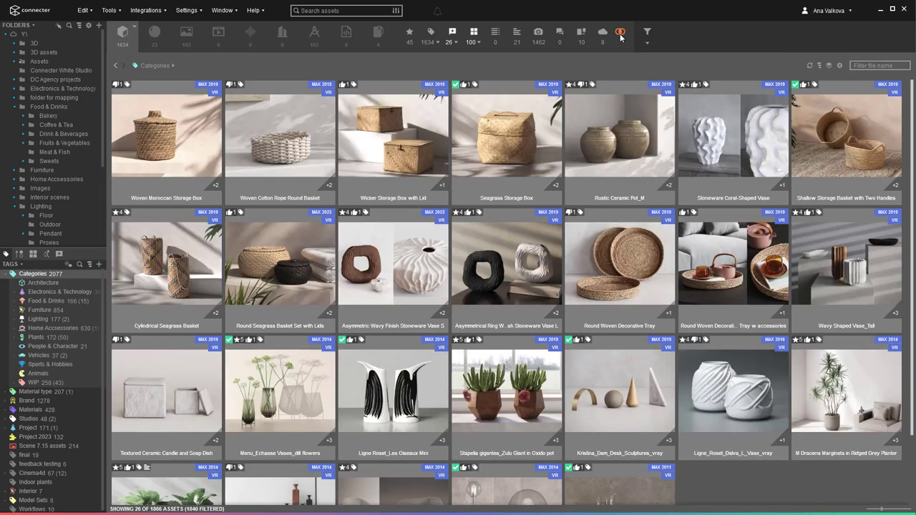
click(456, 42)
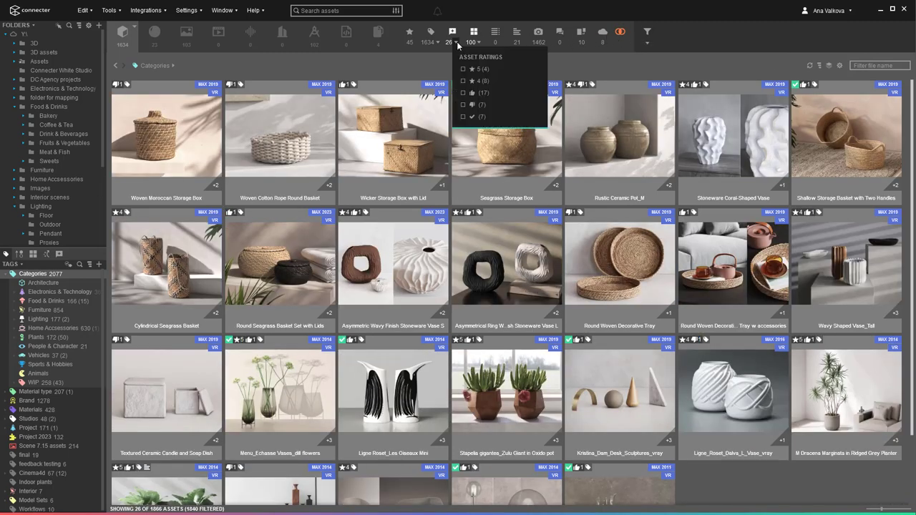
click(464, 81)
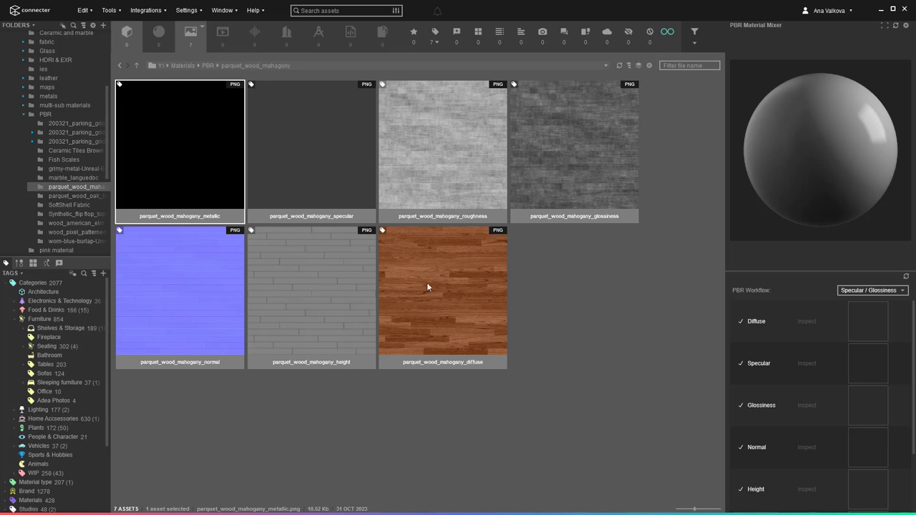
Mix the seven mahogany textures into a PBR material, toggle Glossiness and Normal, then add the oak brown diffuse.
key(ctrl+a)
drag(442, 306, 802, 191)
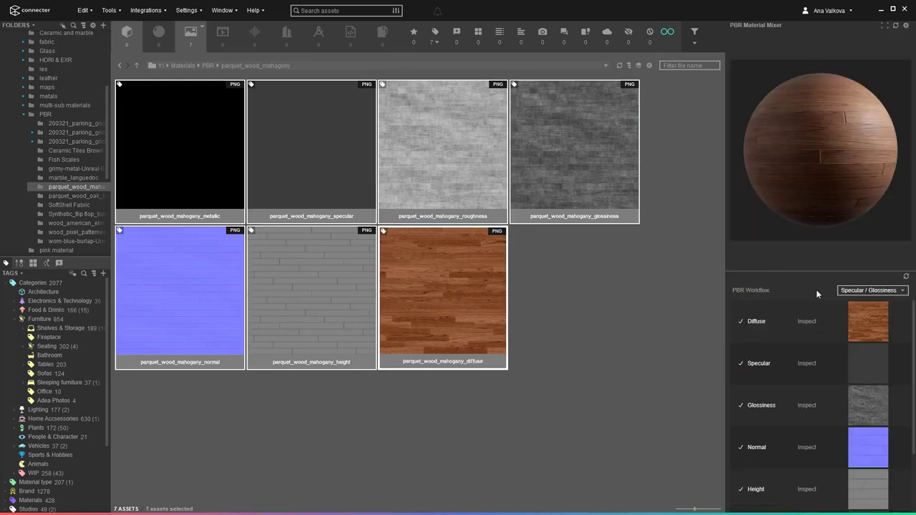
click(741, 405)
click(741, 405)
click(741, 447)
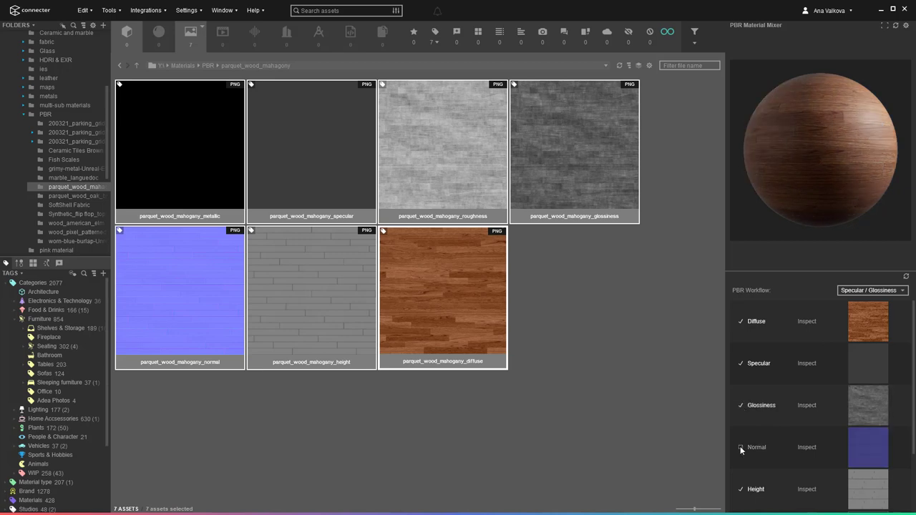
click(741, 448)
click(84, 197)
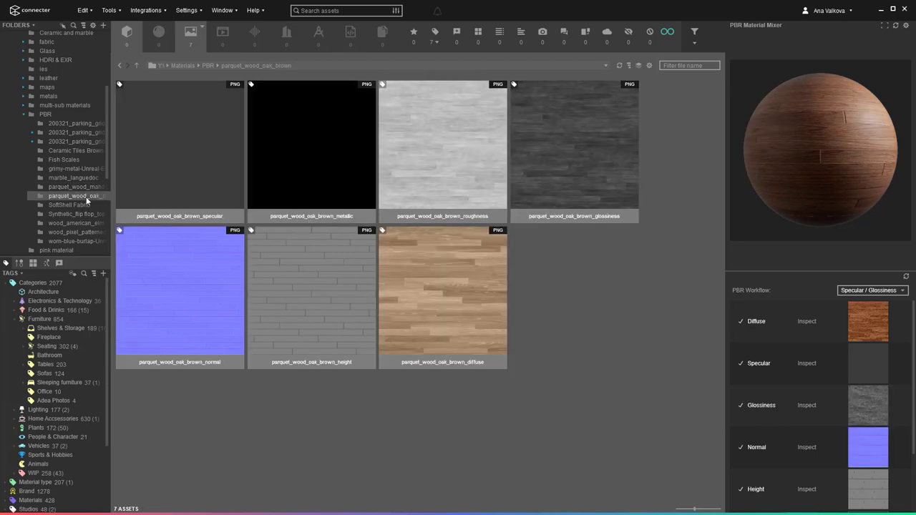
drag(466, 292, 784, 192)
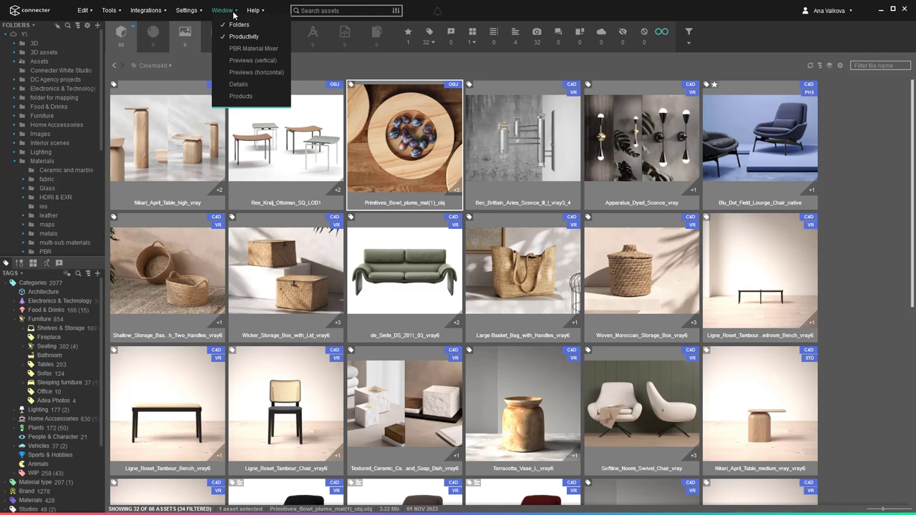
Show the Previews panel, move it below the asset grid, and rotate the bowl model.
click(250, 61)
drag(788, 179, 879, 199)
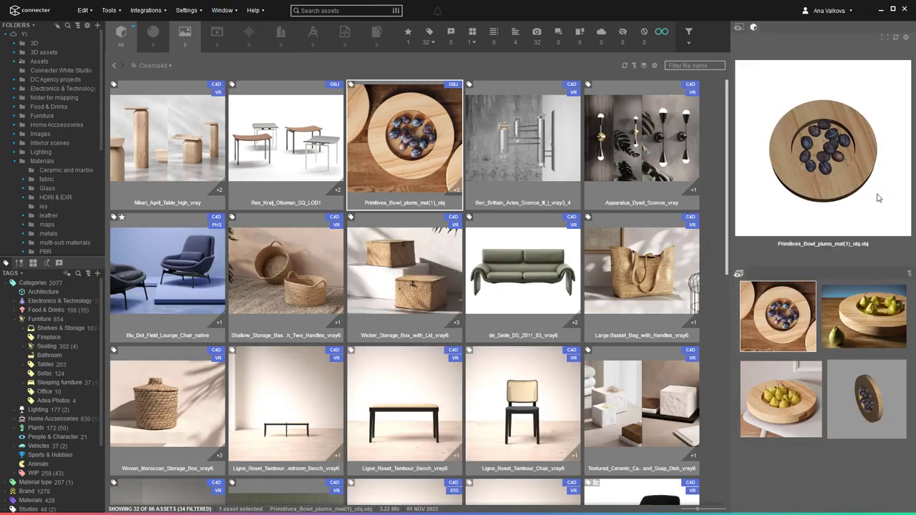
click(237, 11)
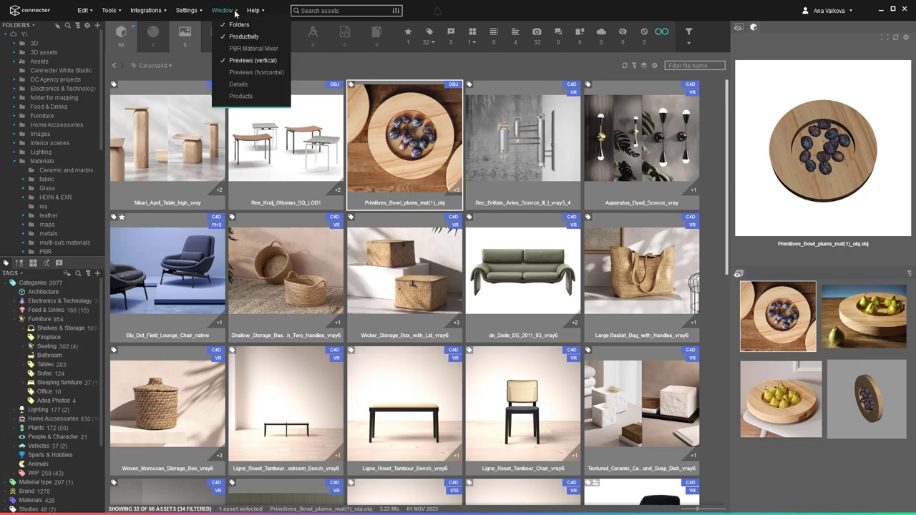
click(248, 73)
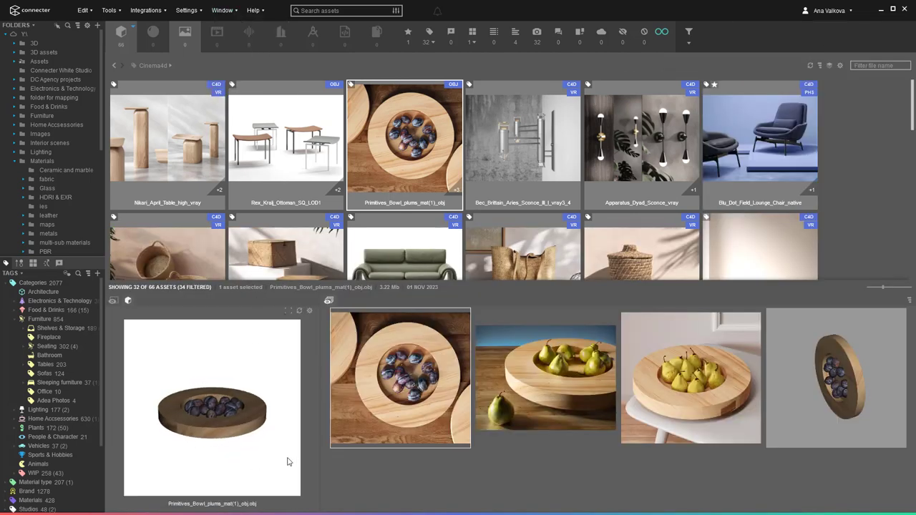
drag(288, 462, 253, 461)
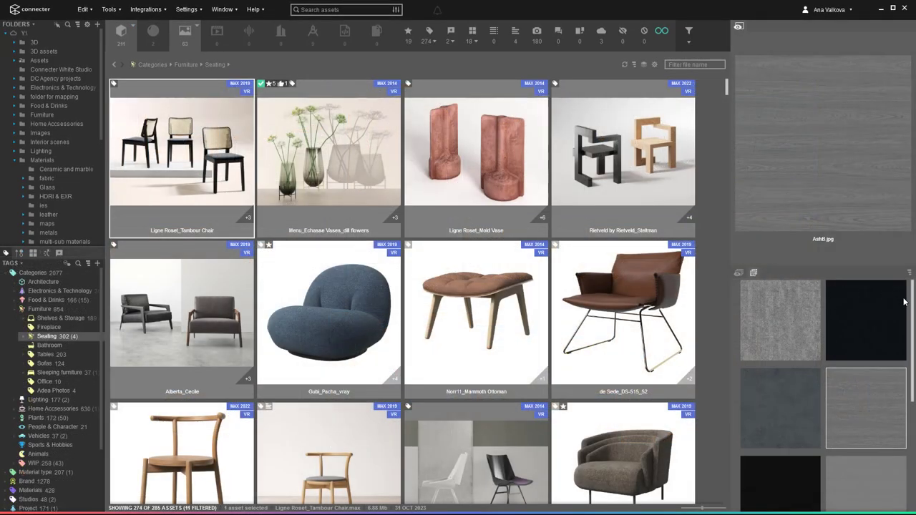
Preview the StrawD and black-and-white pattern textures, then step through assets from DOMOFOCUS.
scroll(859, 358, down, 5)
click(867, 376)
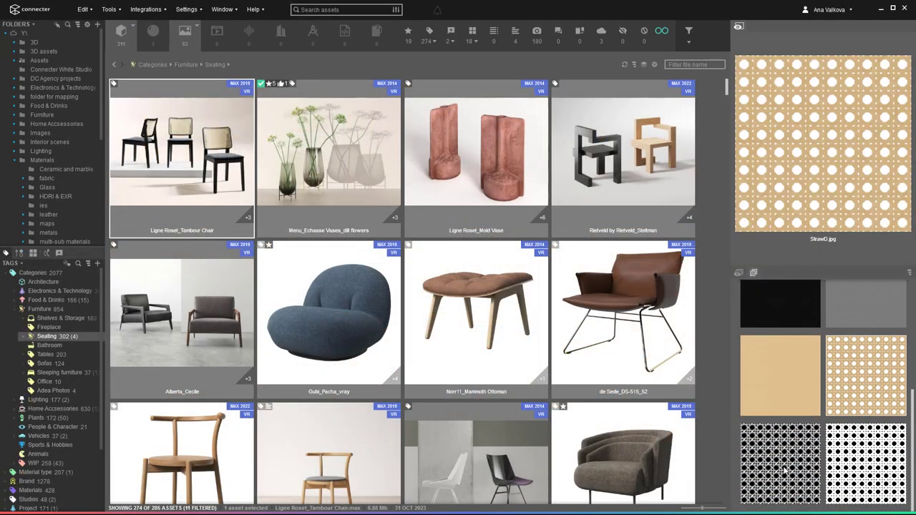
click(785, 468)
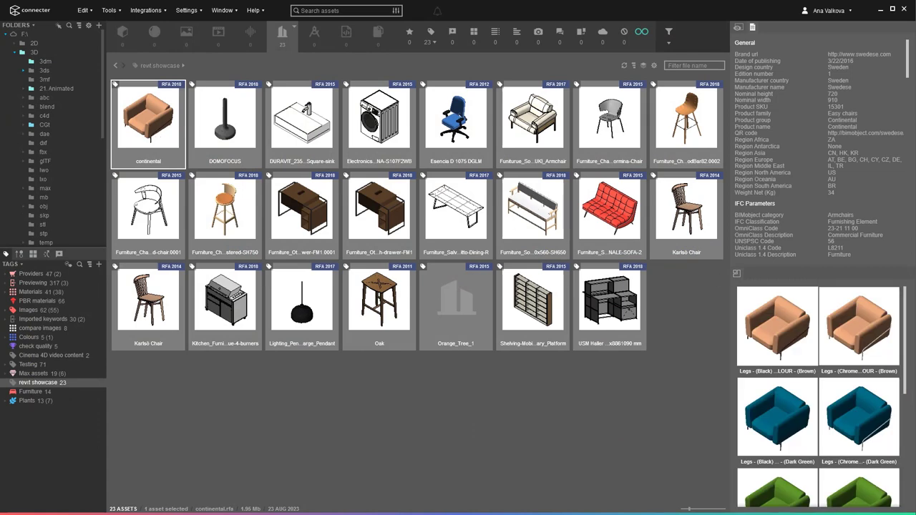
scroll(818, 394, down, 5)
click(233, 124)
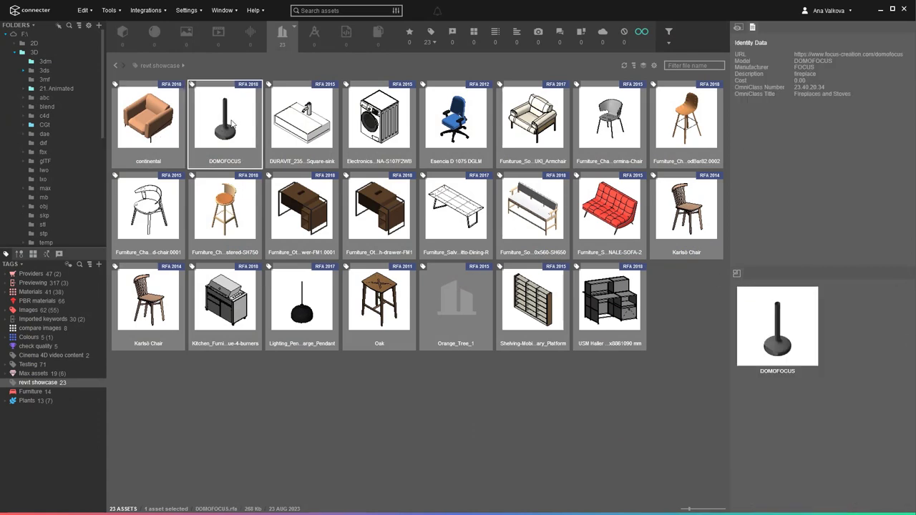
key(Right)
key(Right)
key(Right)
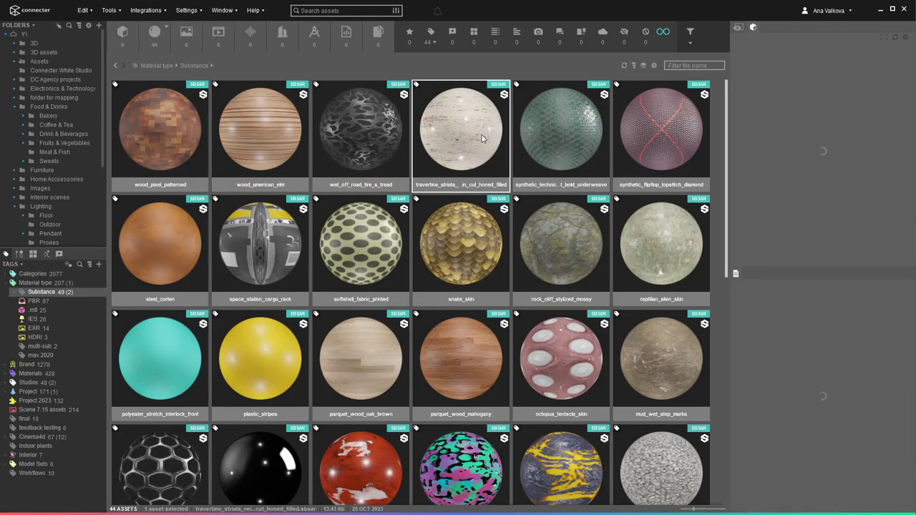
Set the synthetic technical knit material to RedWine (FA17), then inspect the snake_skin preview sphere.
click(562, 141)
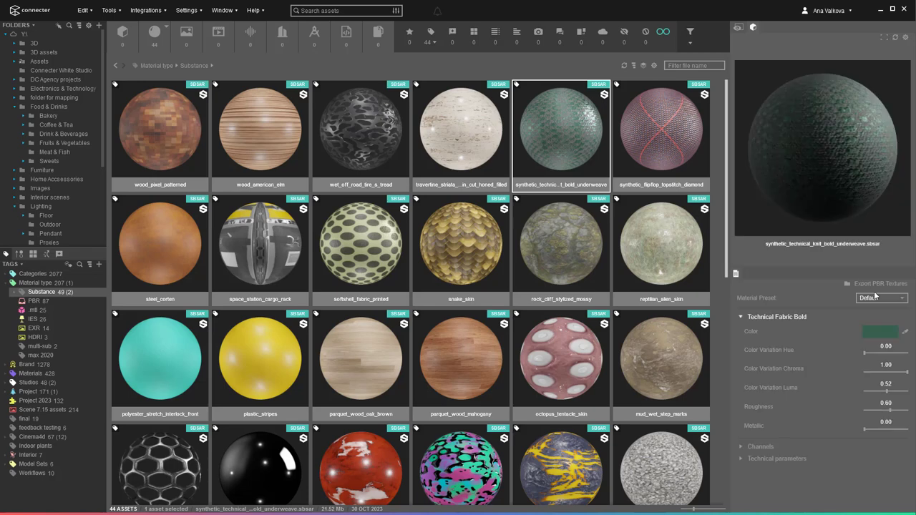
click(875, 295)
click(882, 356)
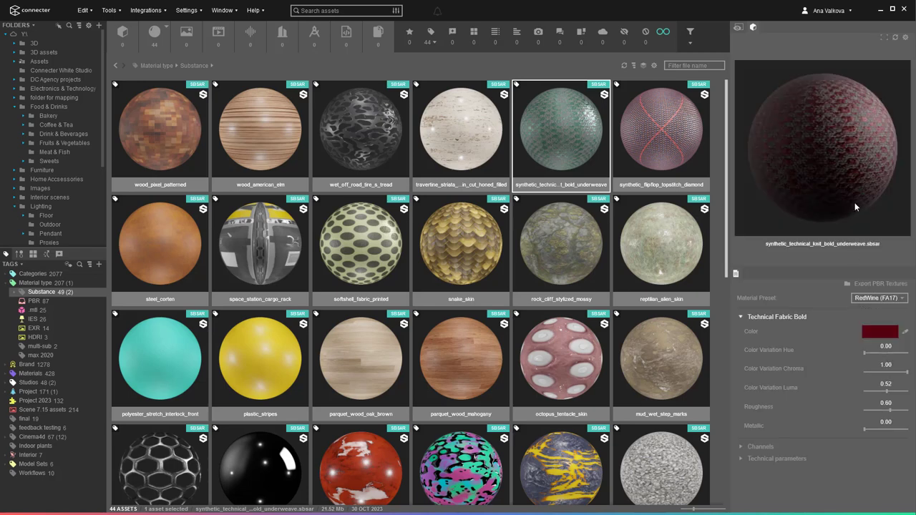
click(452, 261)
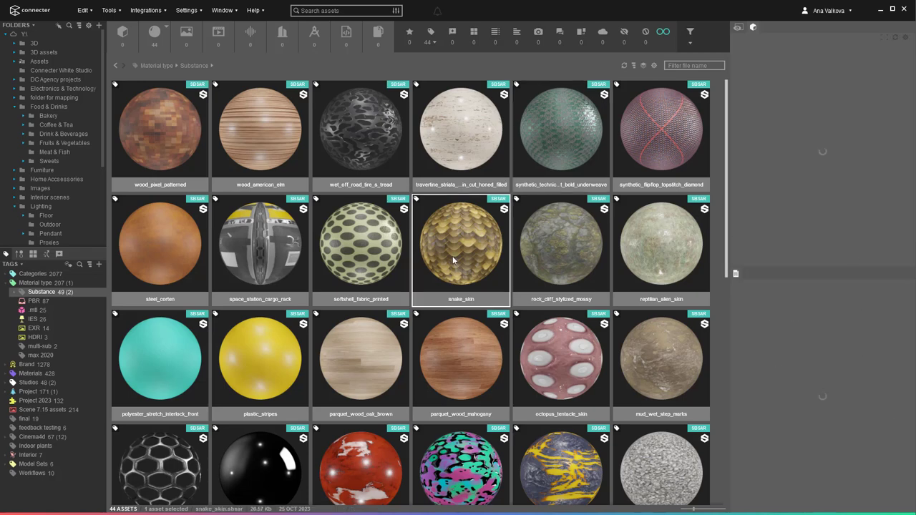
mouse_move(801, 222)
mouse_down()
mouse_move(866, 209)
mouse_move(781, 211)
mouse_up()
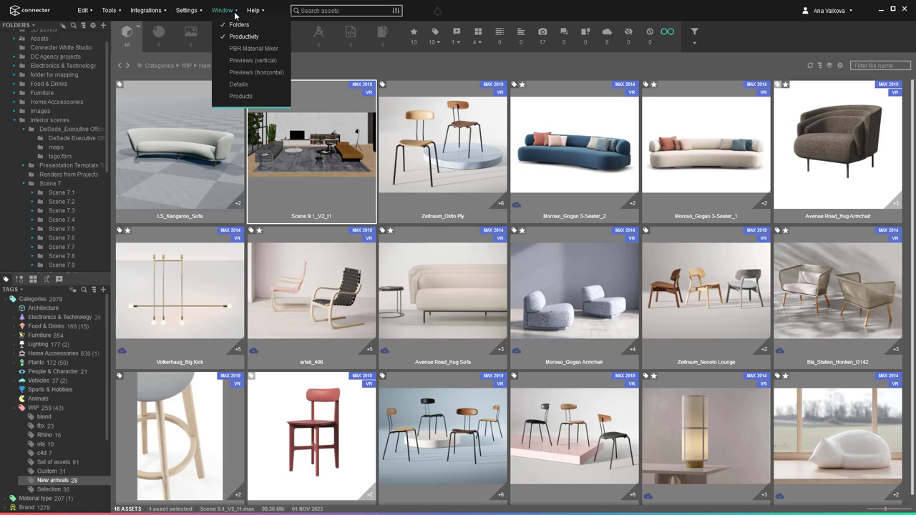
Show the Details panel and view the LS_Kangaroo_Sofa asset's properties.
click(248, 83)
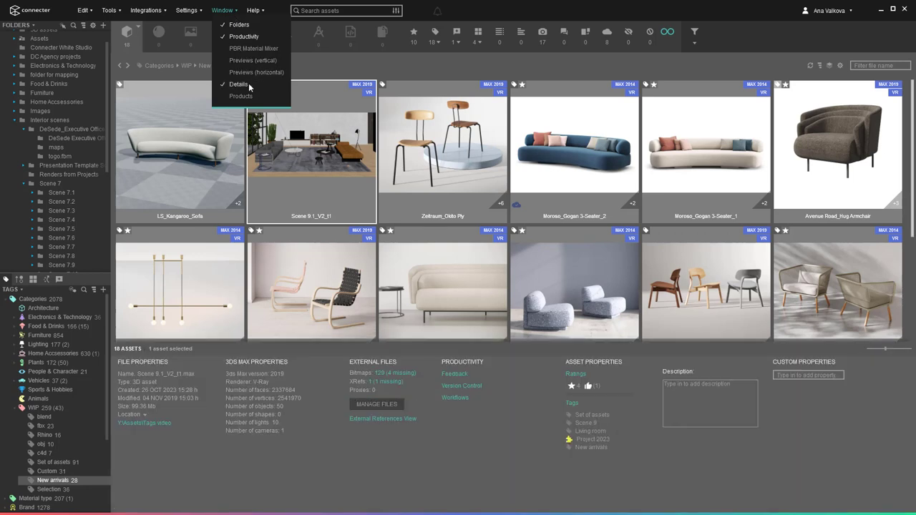
click(236, 12)
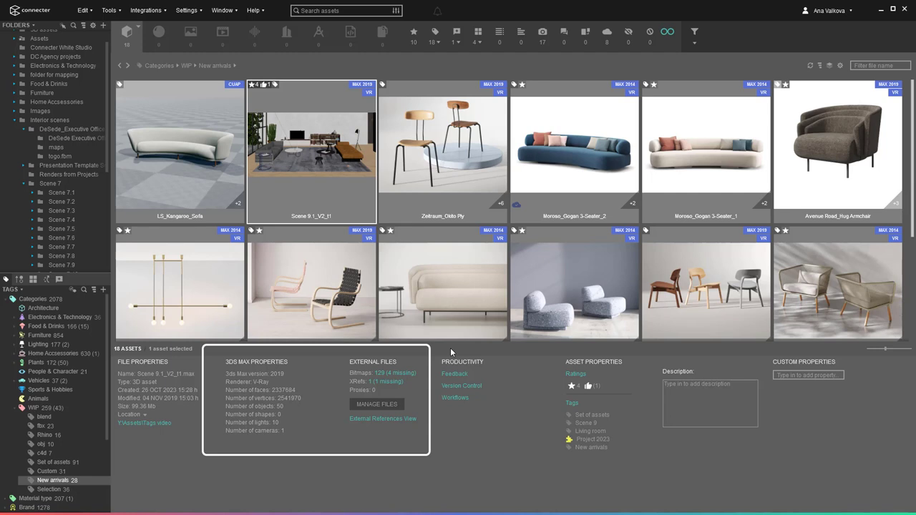
click(238, 202)
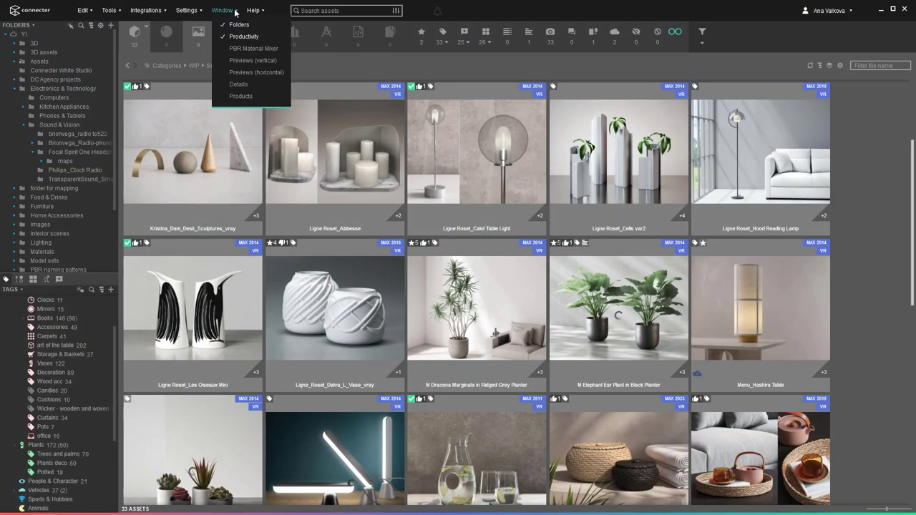
Show the Products panel and sign in to designconnected.com with the account username and password.
click(242, 96)
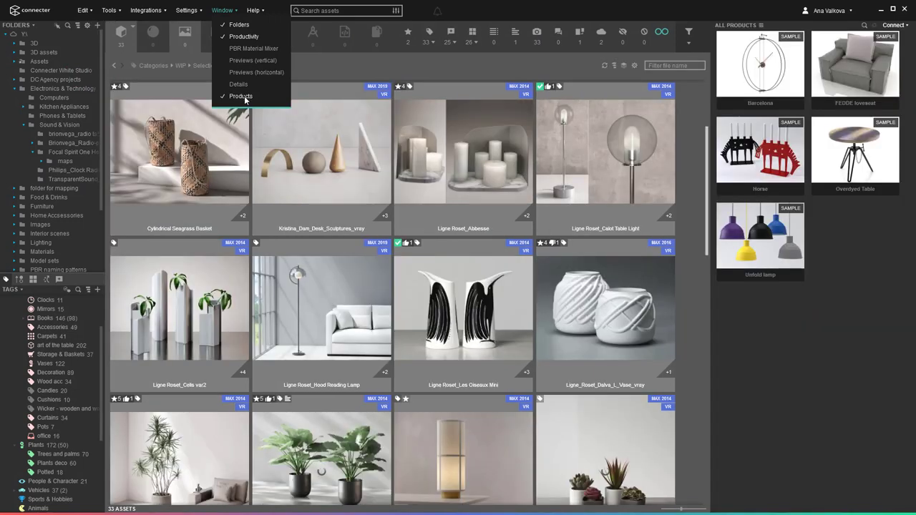
click(893, 25)
click(880, 54)
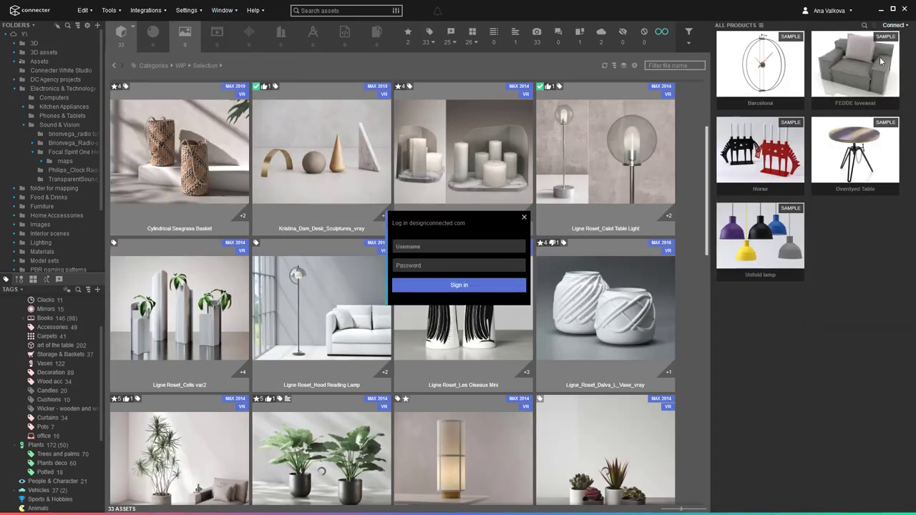
key(Tab)
text(••)
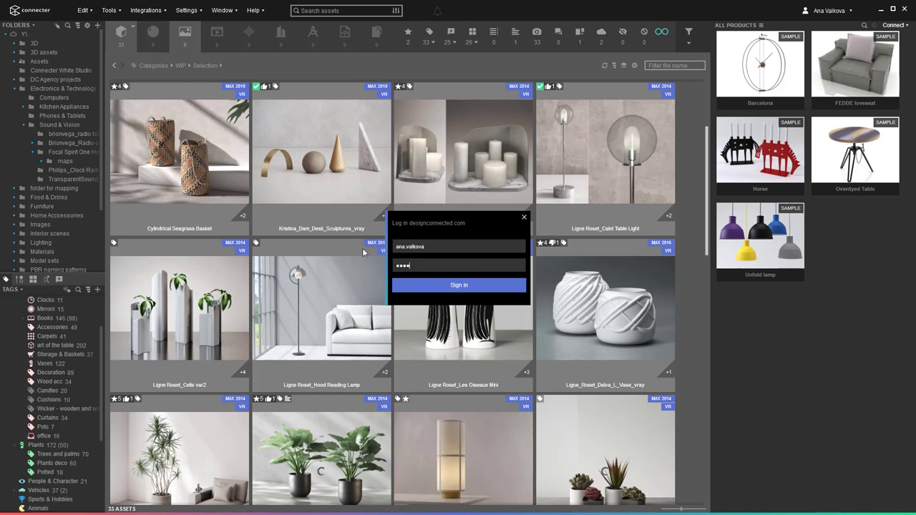
key(Return)
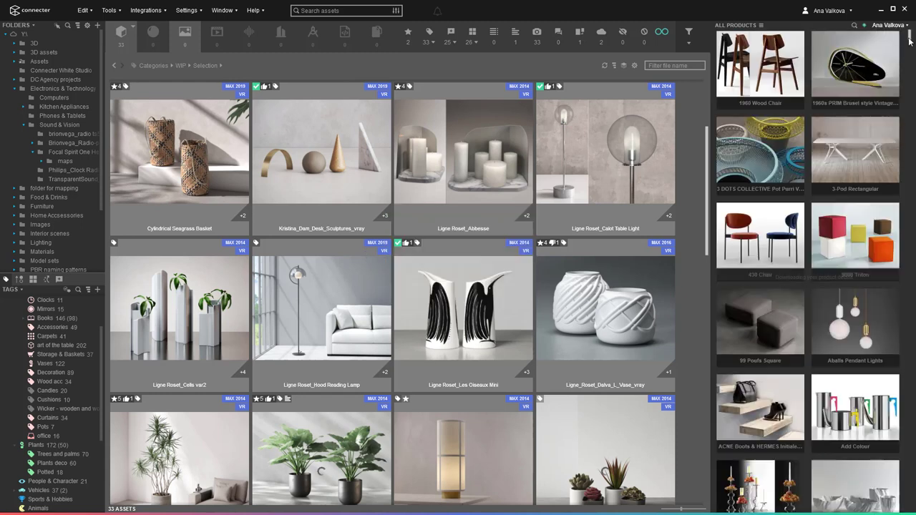
Browse Lighting's Floor lights and Pendant lights, then expand Objects and decoration.
click(760, 26)
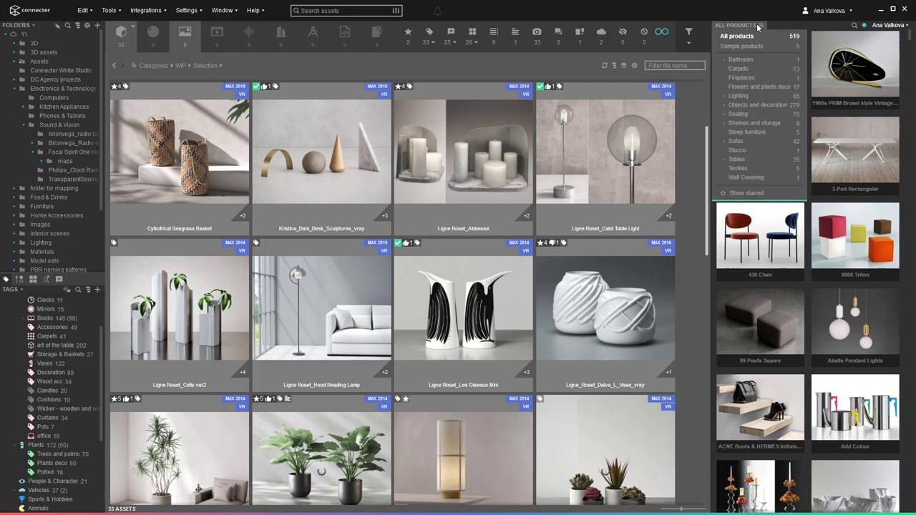
click(725, 95)
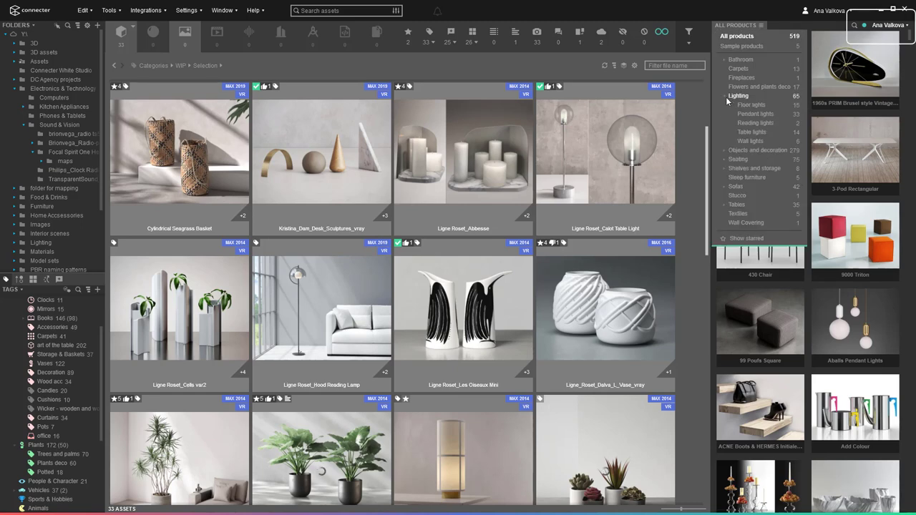
click(740, 105)
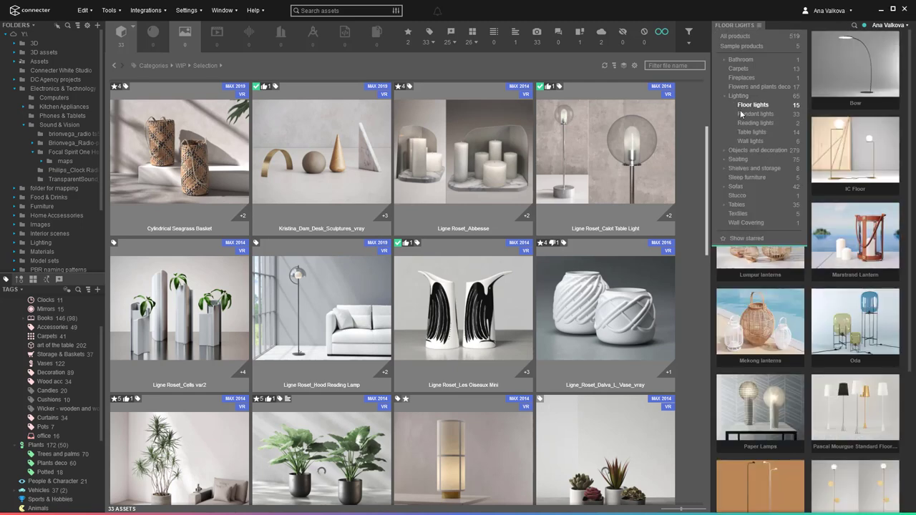
click(743, 115)
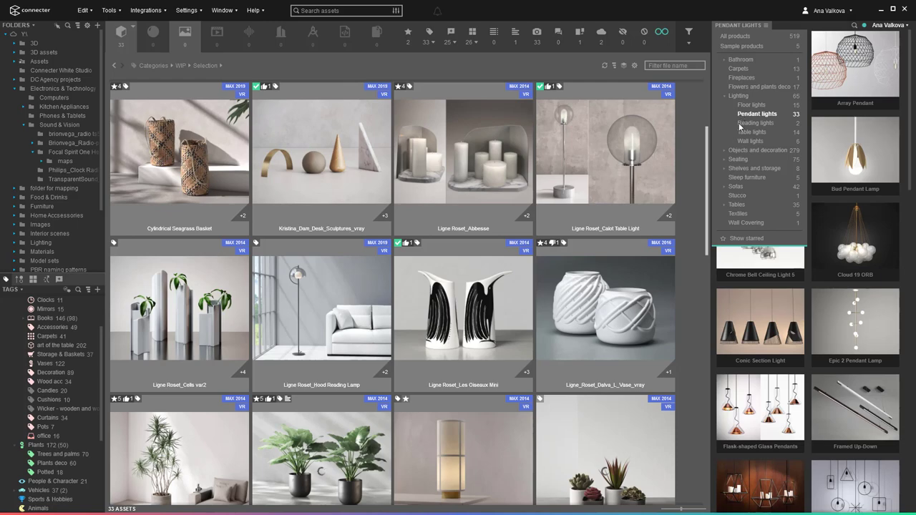
click(725, 150)
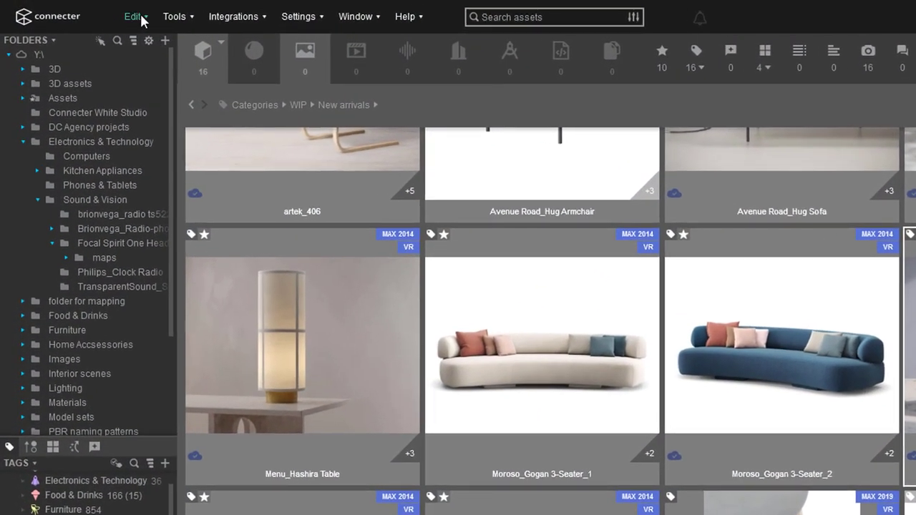
click(140, 16)
click(184, 15)
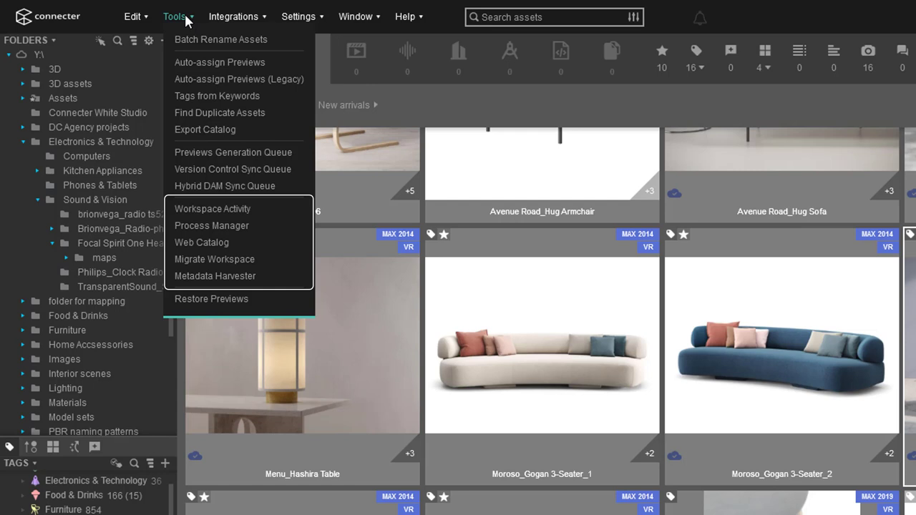
click(186, 19)
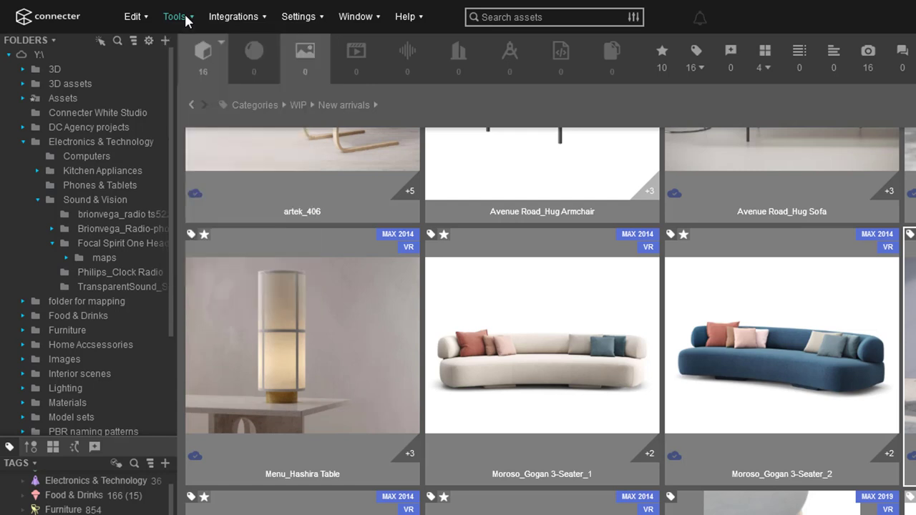
click(239, 22)
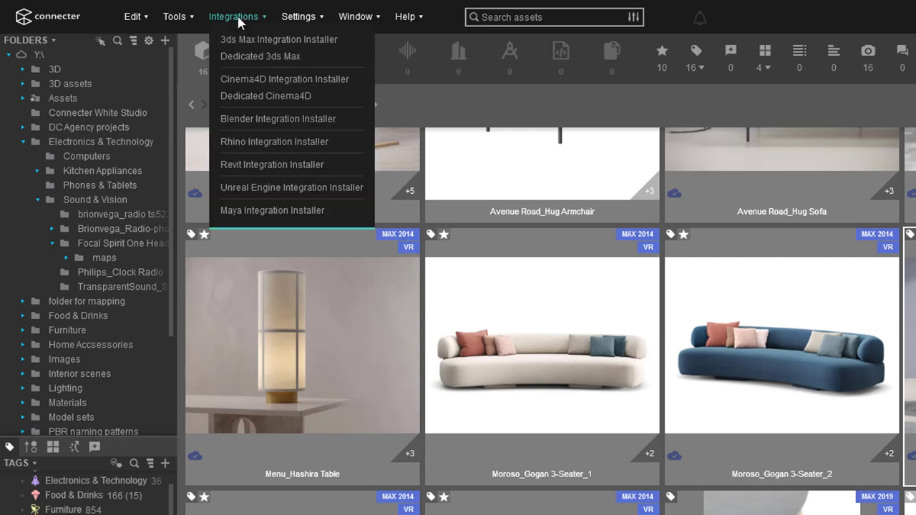
click(240, 20)
click(300, 20)
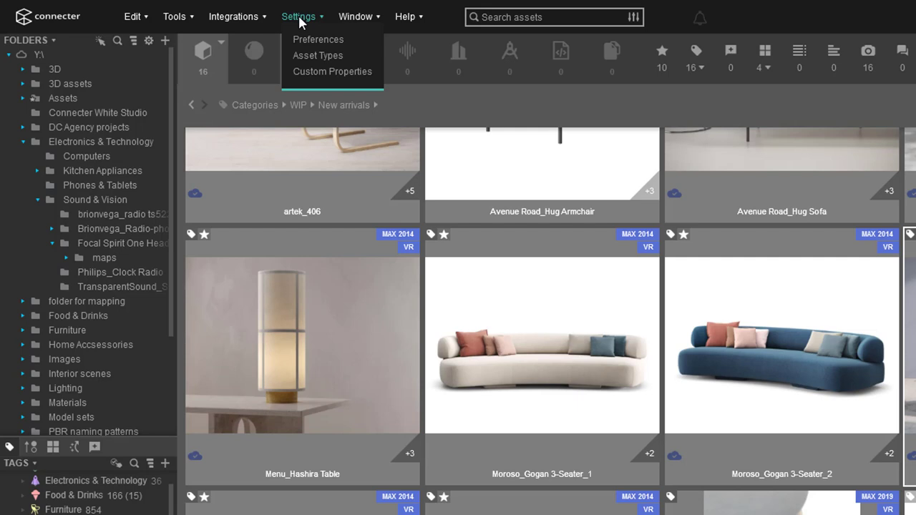
click(299, 20)
click(355, 20)
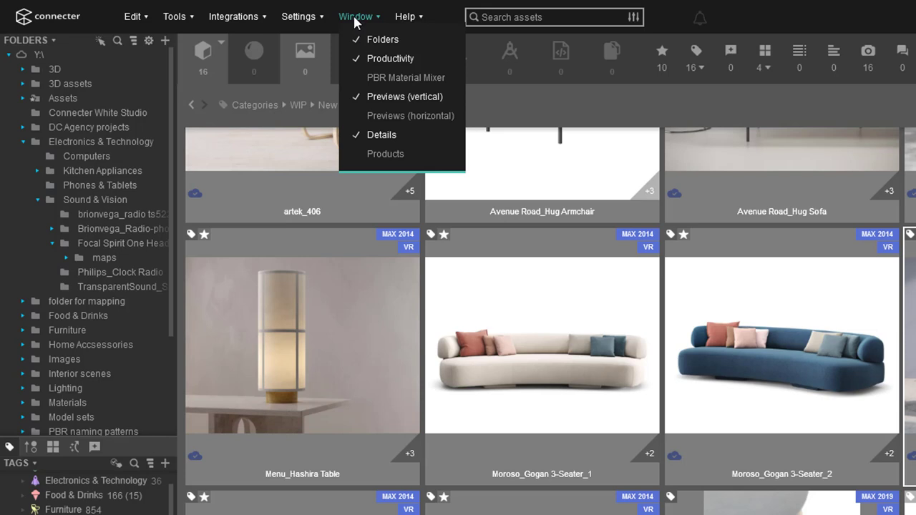
click(355, 20)
click(406, 18)
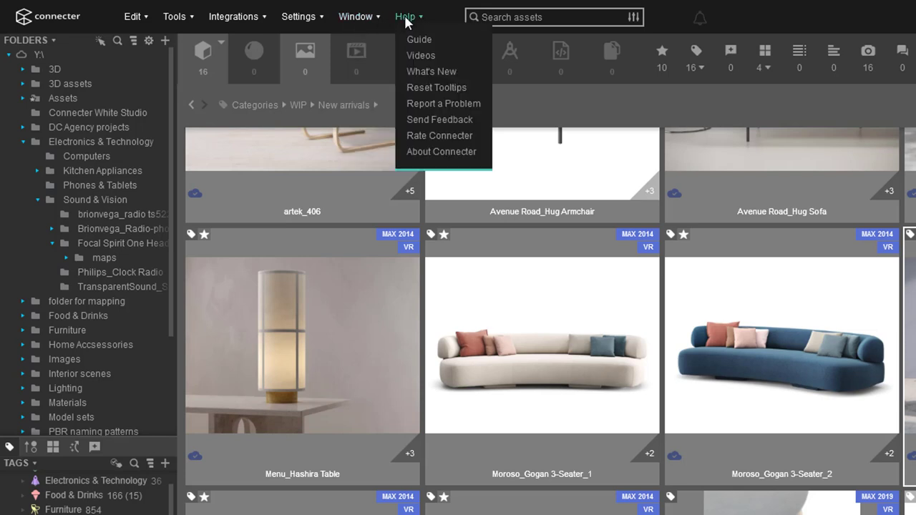
click(405, 19)
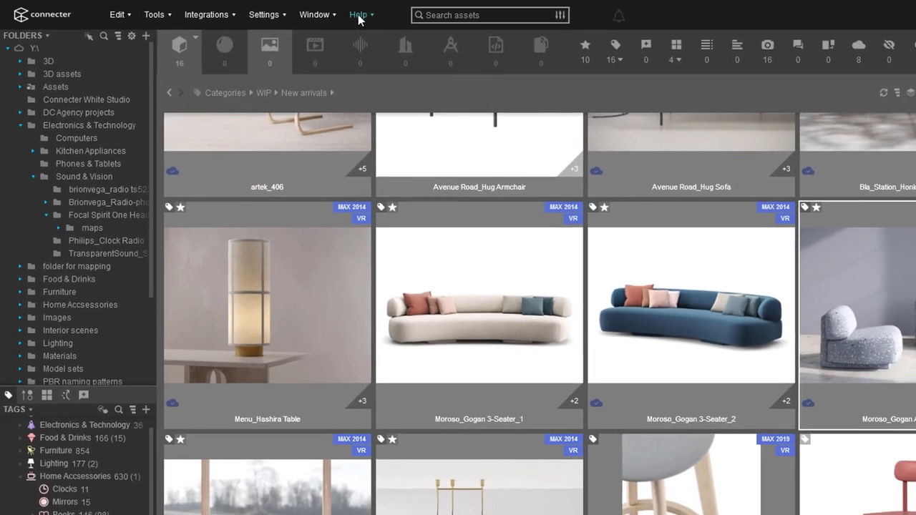